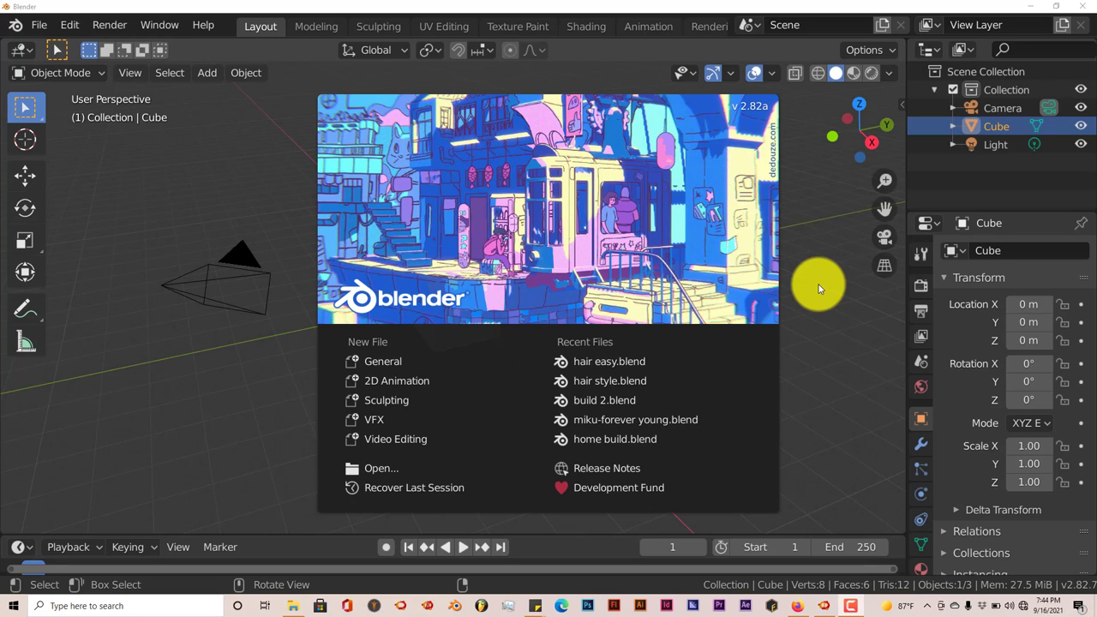
- Close the startup splash to reveal the default cube, camera and light scene
click(174, 166)
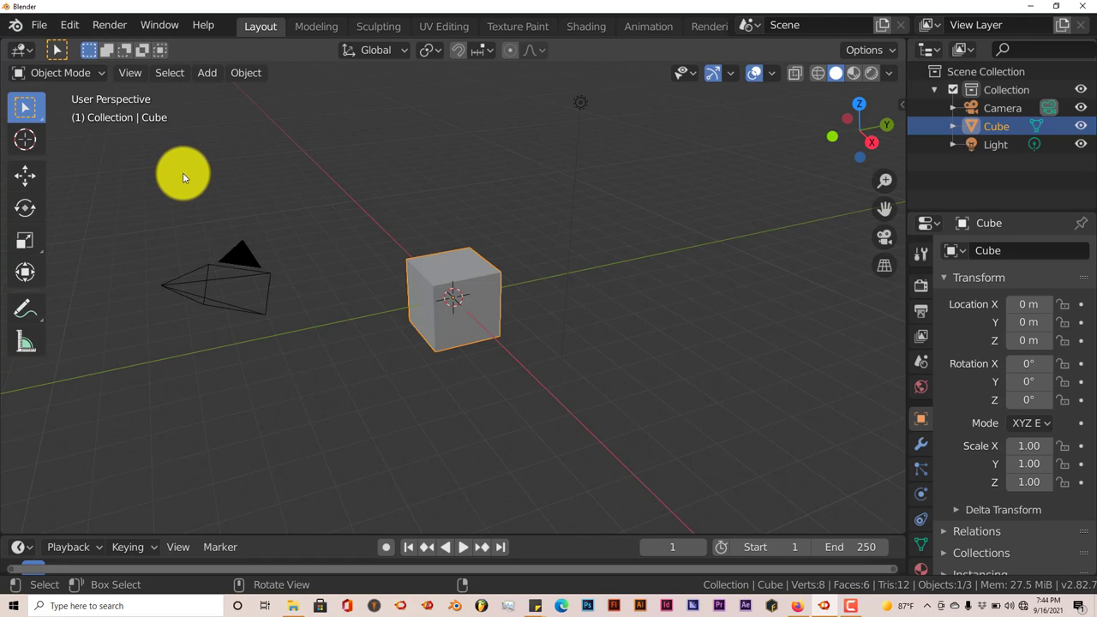
- Open the Add-ons page of Blender Preferences from the Edit menu
click(40, 26)
click(60, 25)
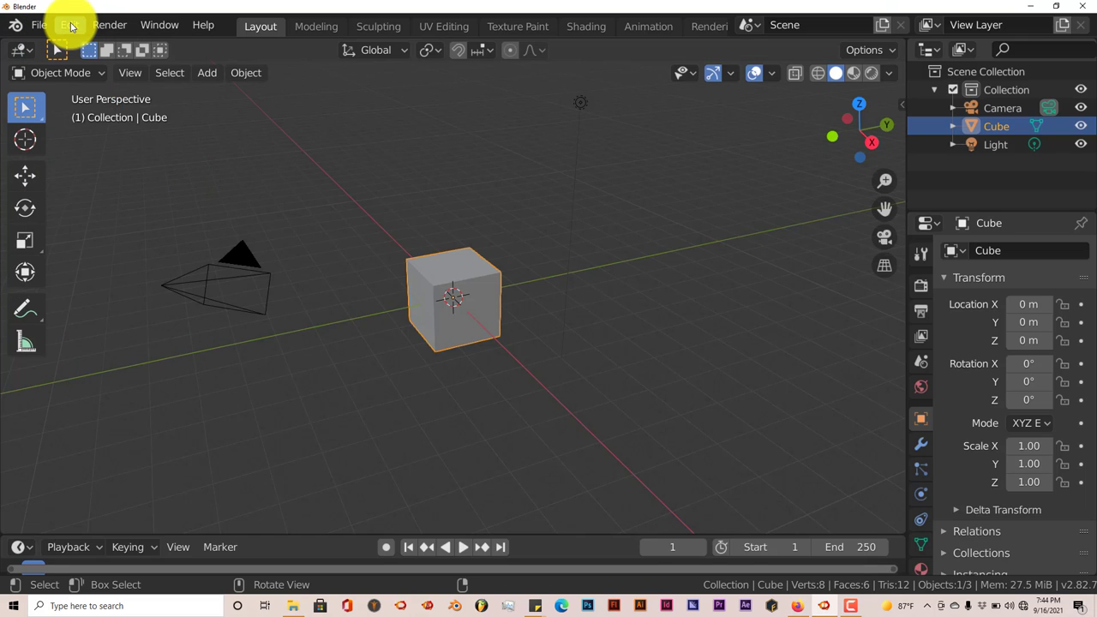
click(71, 27)
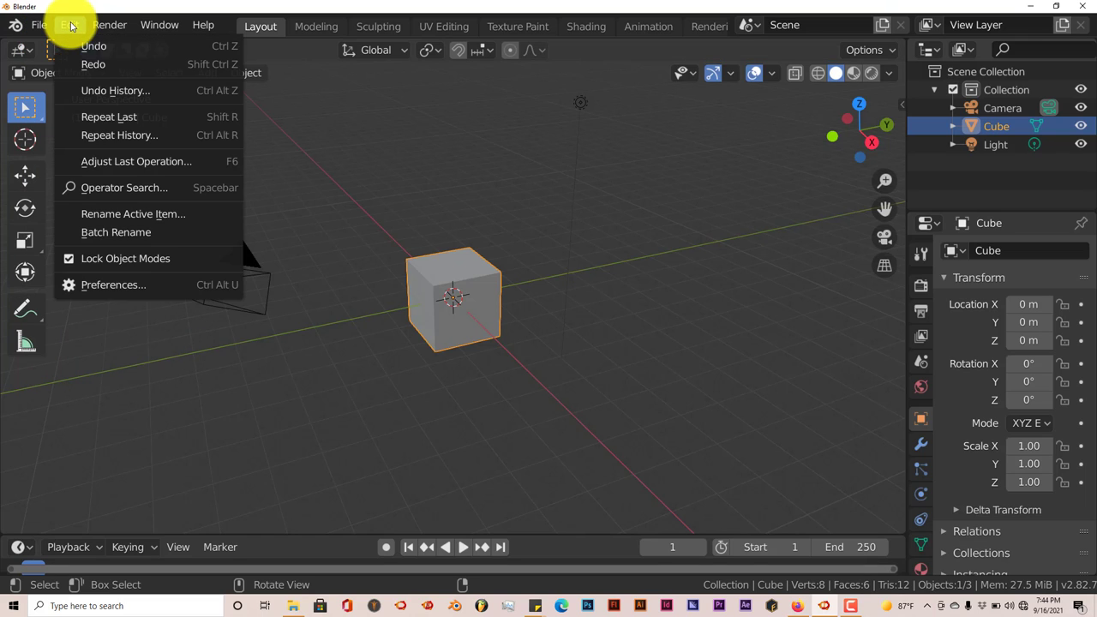
click(129, 284)
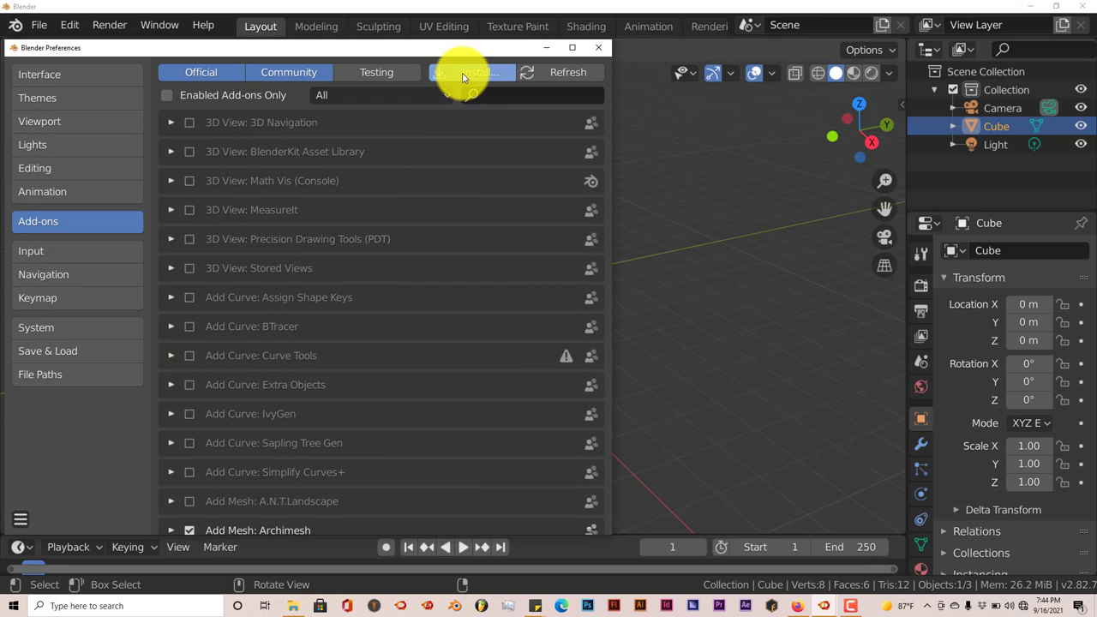
click(462, 74)
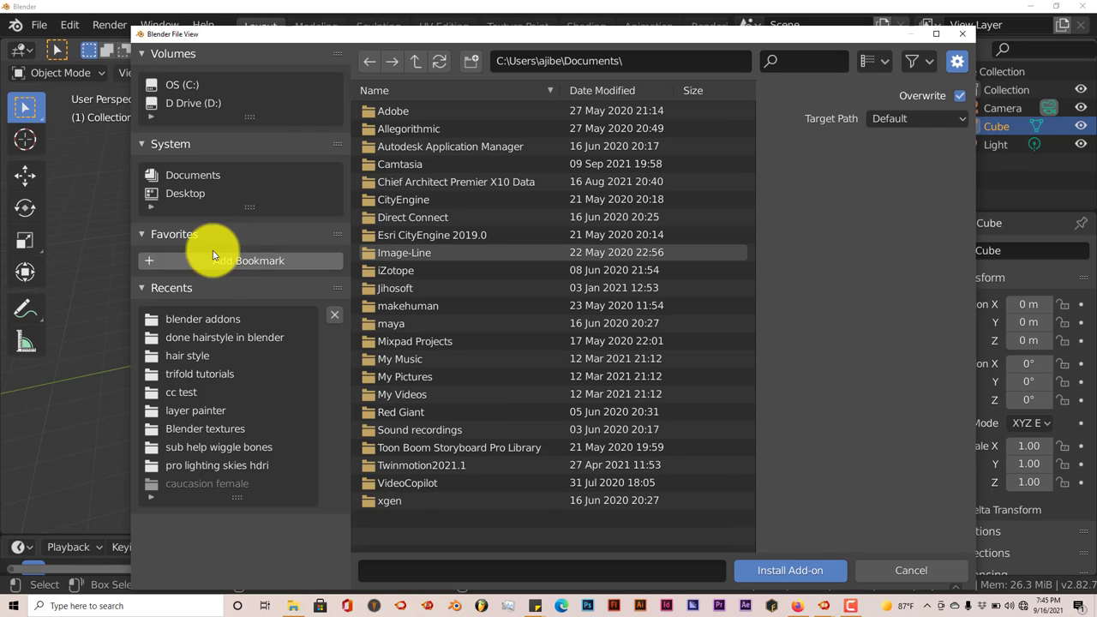
click(961, 34)
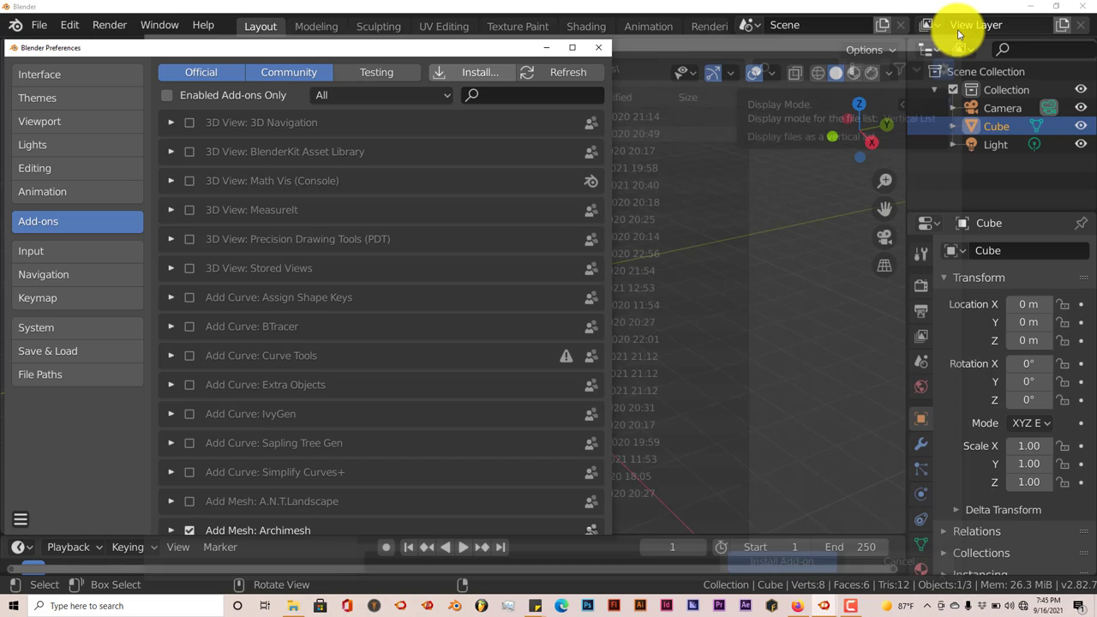
- Search add-ons for 'space', enable Add Mesh: Spaceship Generator and expand its details
click(553, 95)
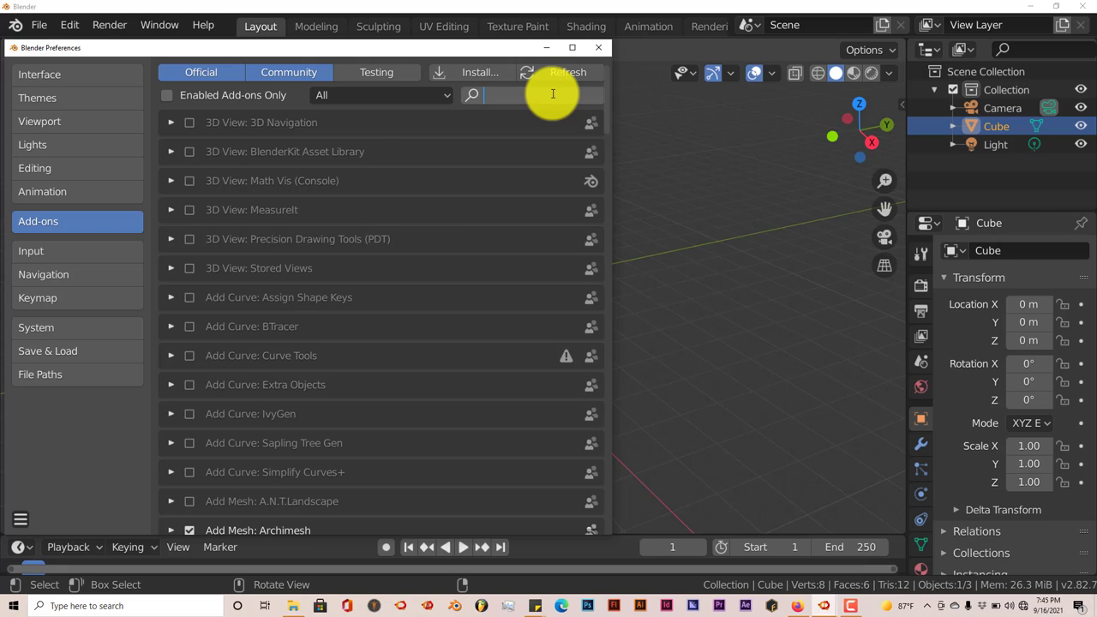
text(space)
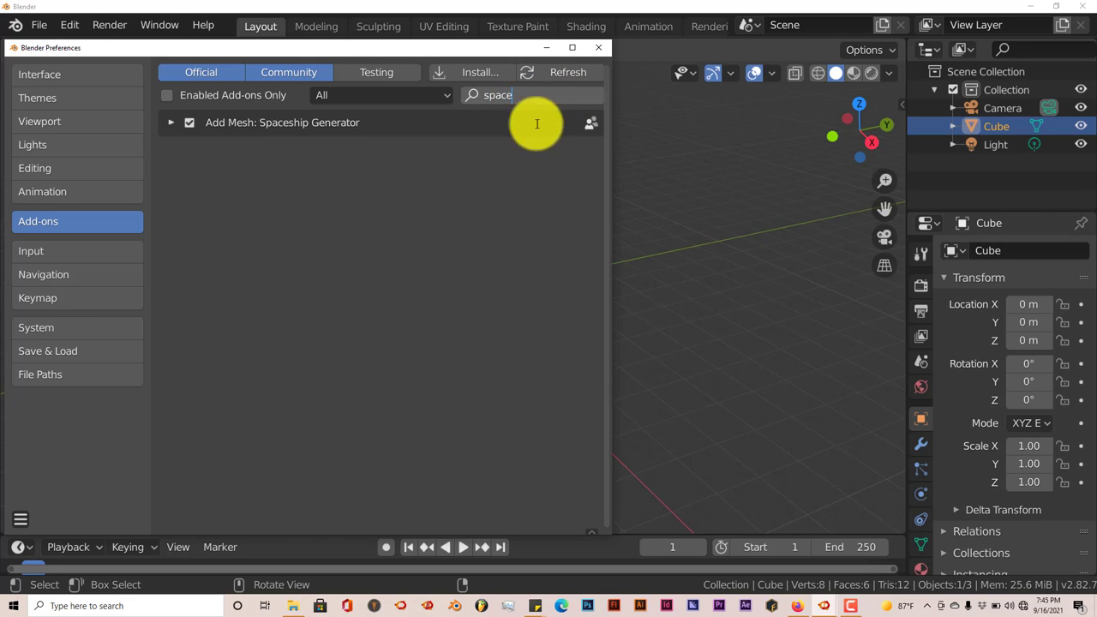
click(189, 124)
click(172, 123)
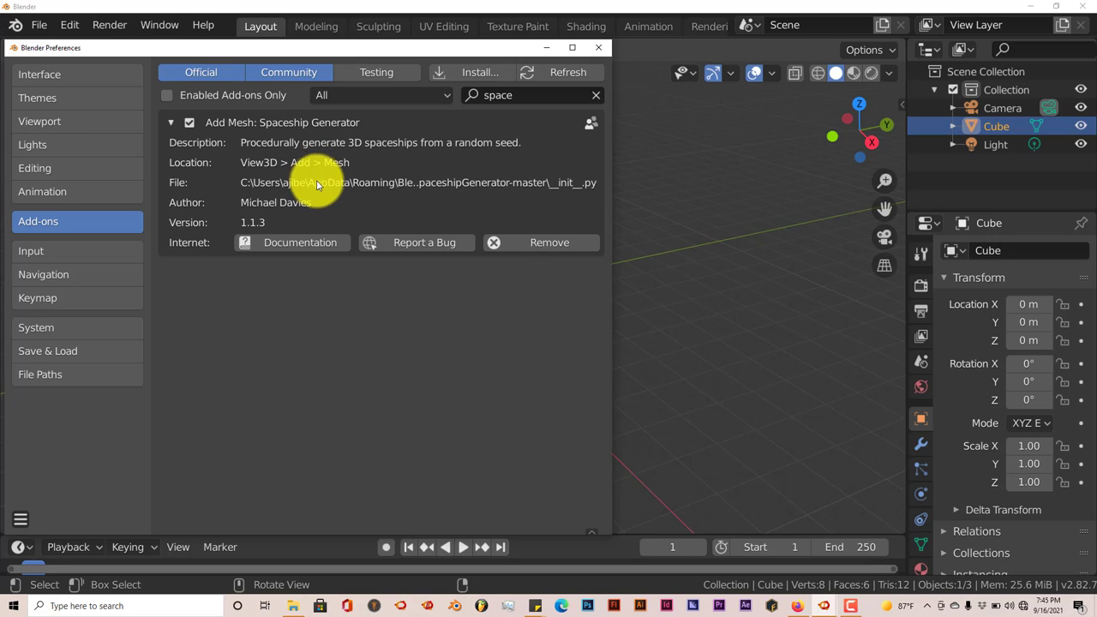
- Close Preferences and delete the default cube
click(598, 47)
scroll(474, 274, up, 3)
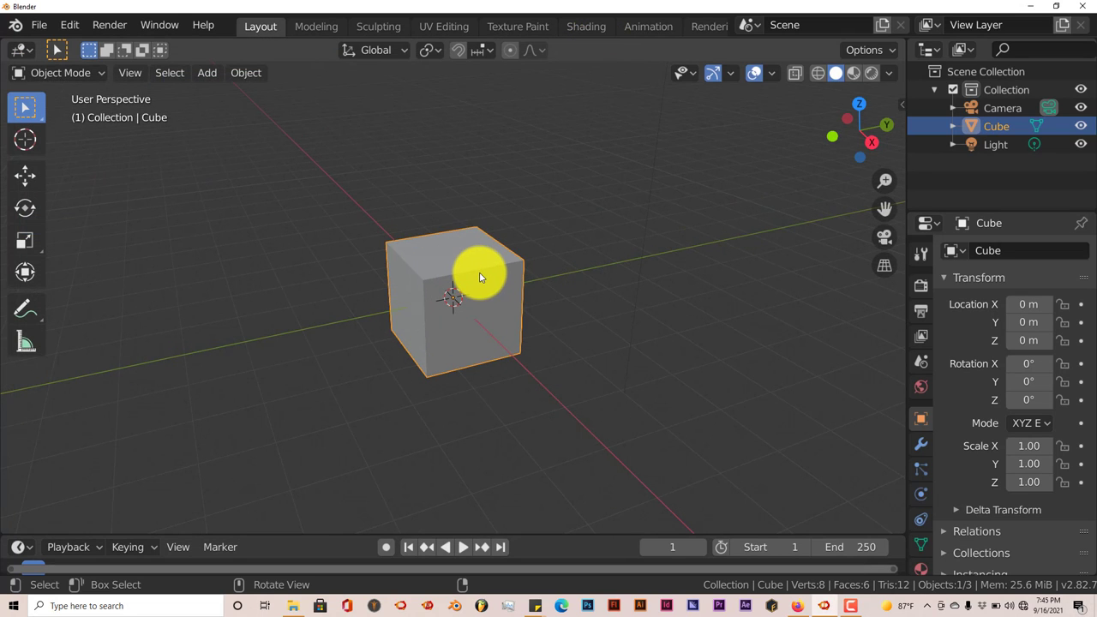
key(Delete)
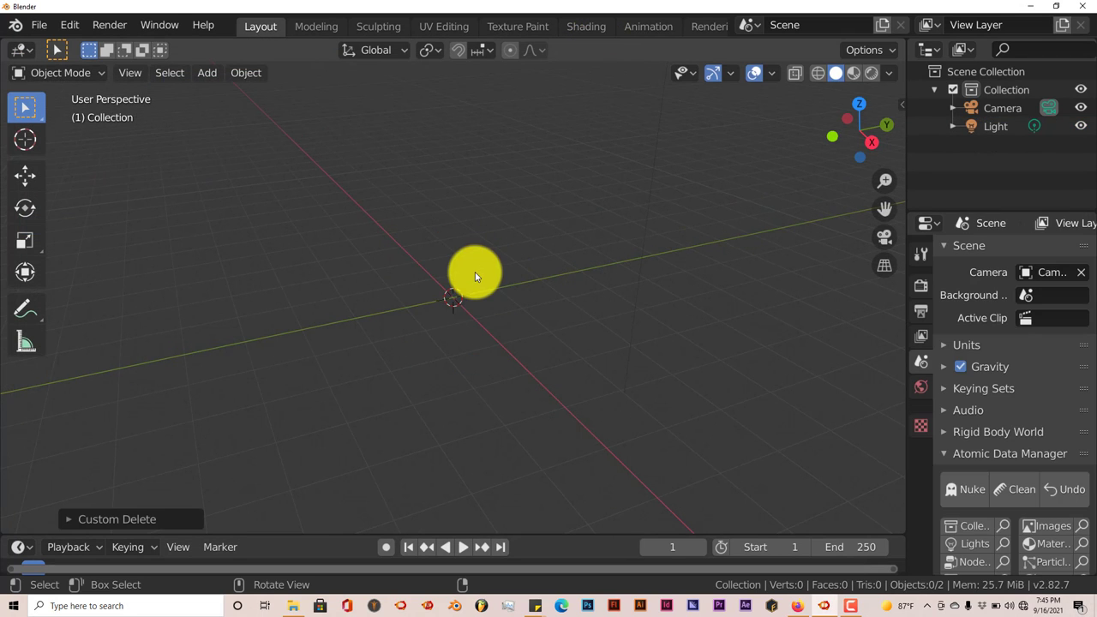
- Add a Spaceship mesh via Shift+A > Mesh and orbit around it
key(shift+a)
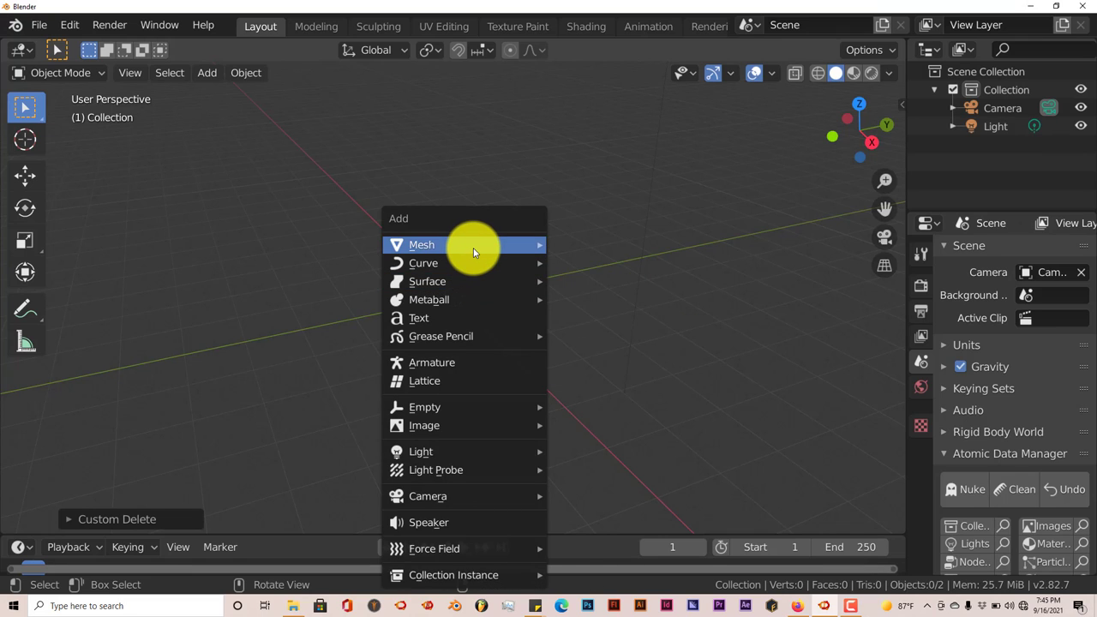
mouse_move(473, 248)
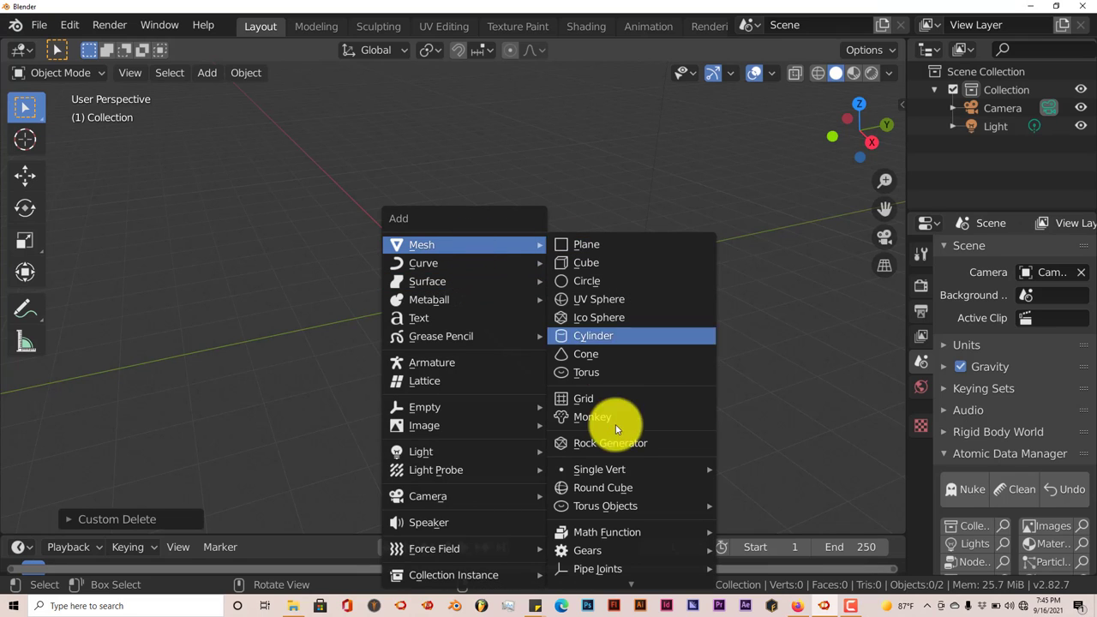
scroll(627, 581, down, 5)
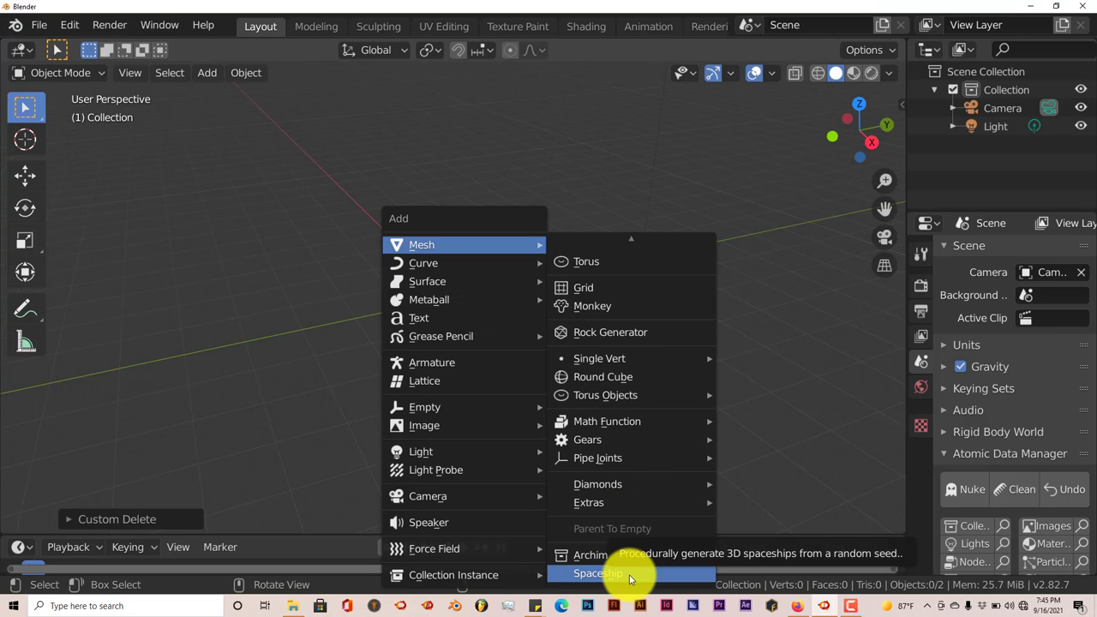
click(630, 579)
middle_drag(534, 457, 550, 386)
scroll(545, 381, up, 3)
scroll(544, 381, down, 2)
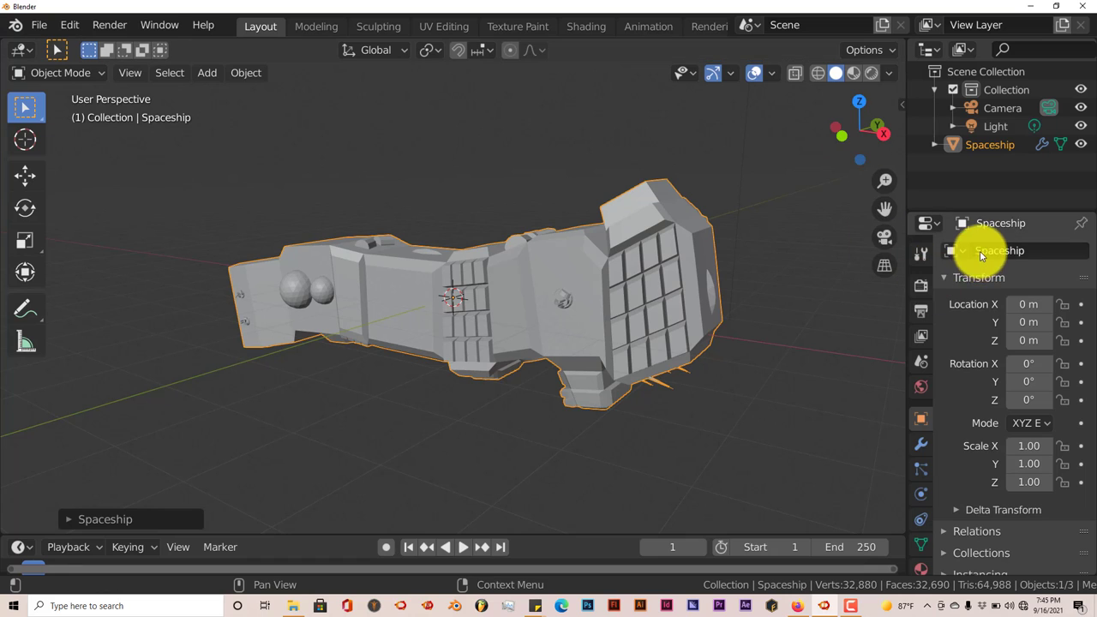
- Set the render engine to Cycles with GPU Compute as the device
click(921, 285)
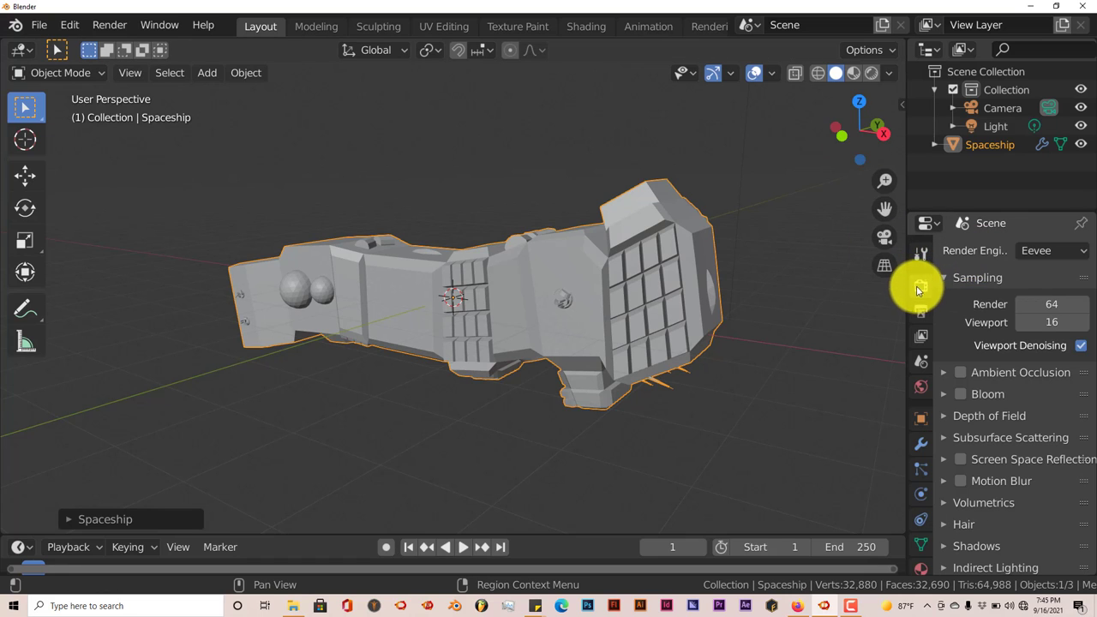
click(1051, 251)
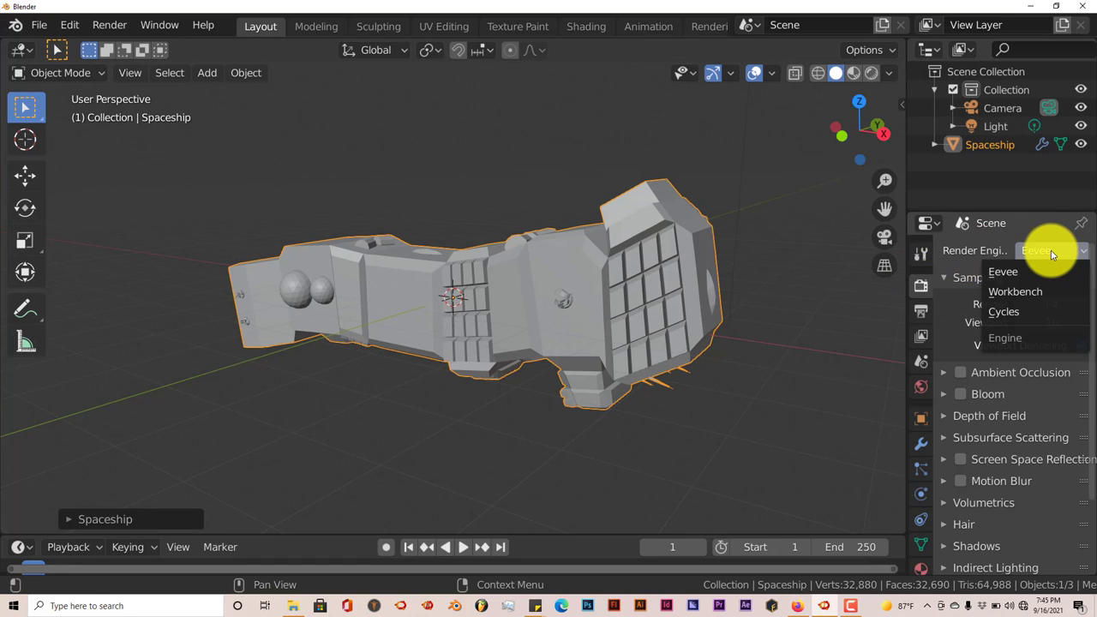
click(1032, 312)
click(1047, 297)
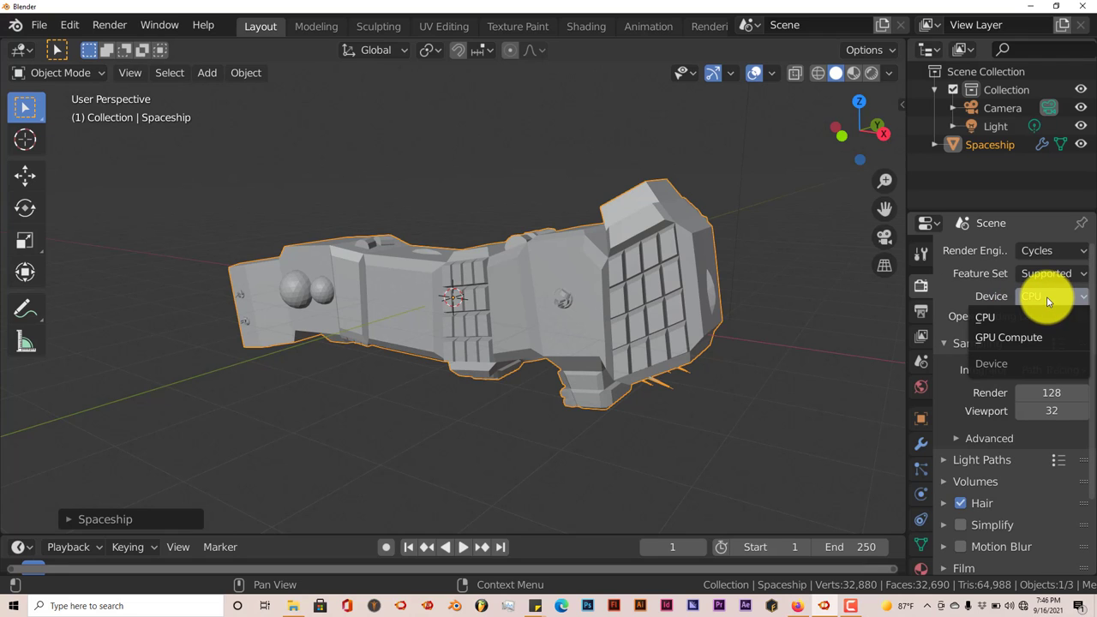
click(1029, 335)
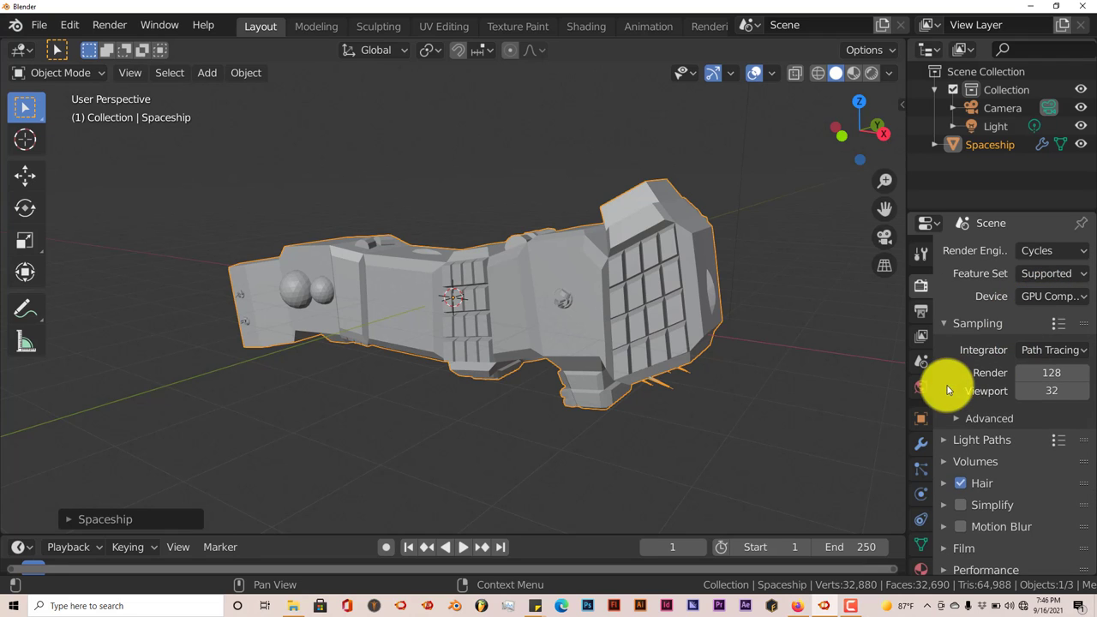
- Set the world background colour to light blue
click(921, 391)
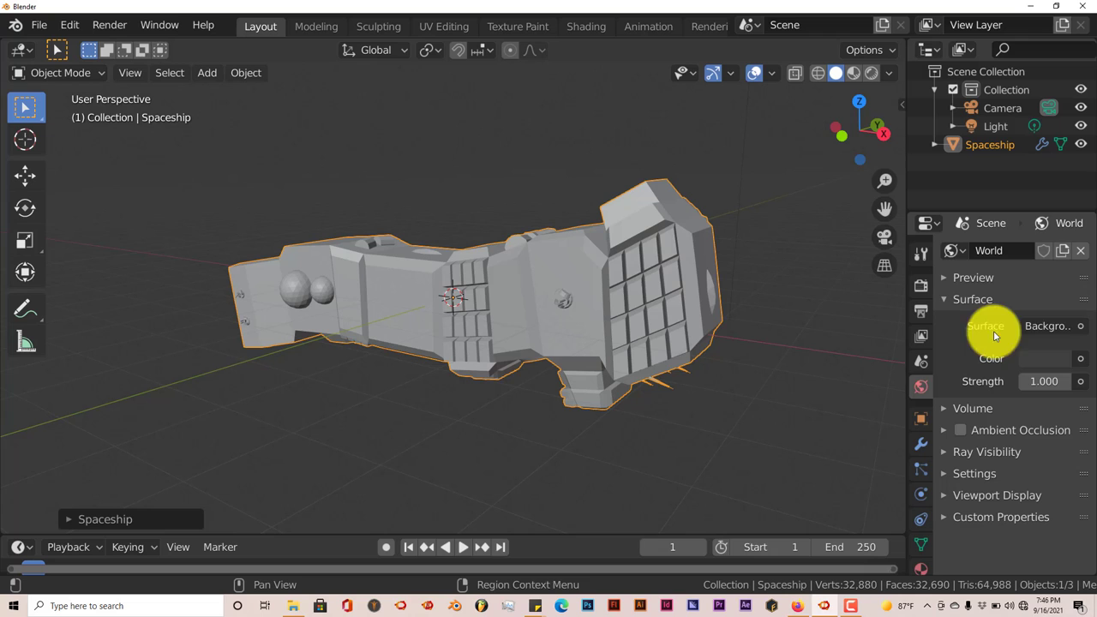
click(1041, 358)
click(1057, 100)
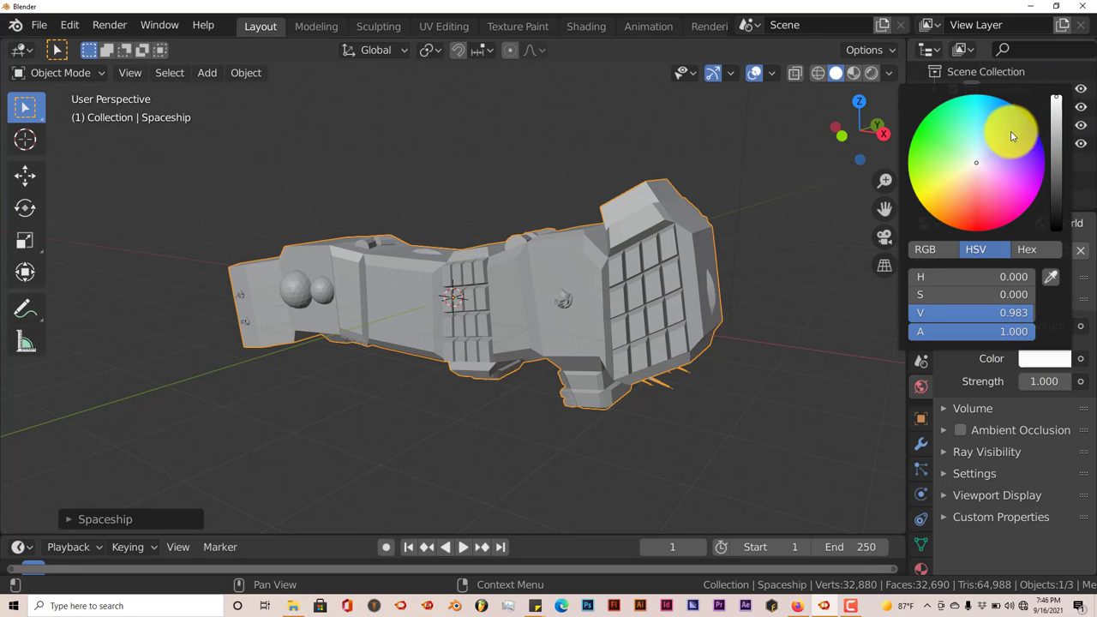
click(967, 169)
middle_drag(625, 335, 855, 86)
- Switch to Rendered viewport shading and zoom in on the path-traced spaceship hull
click(869, 74)
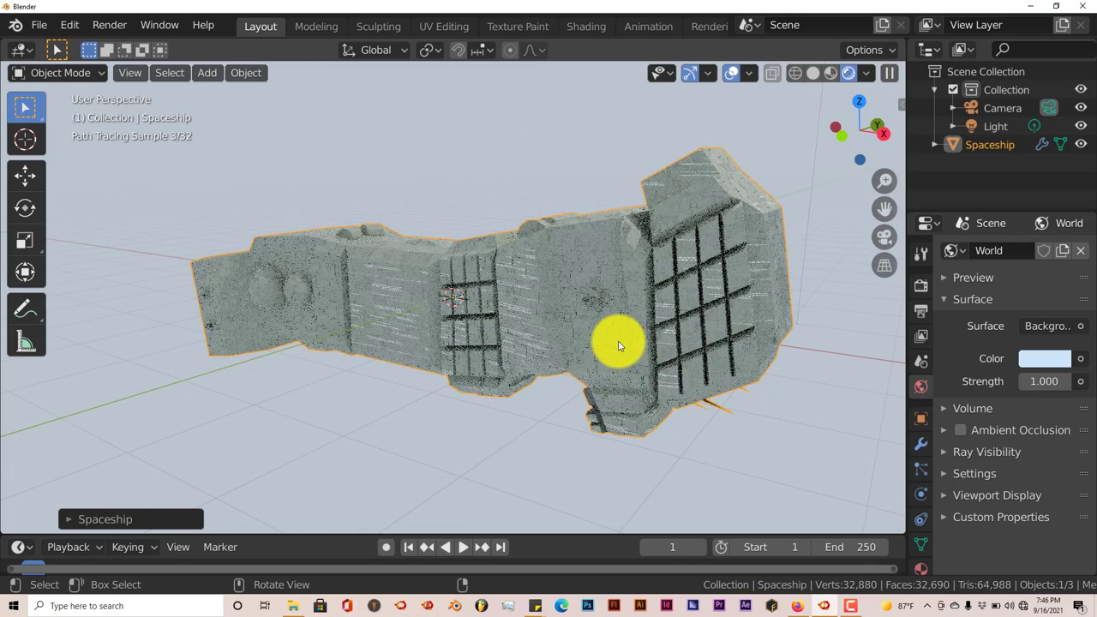
scroll(618, 345, up, 3)
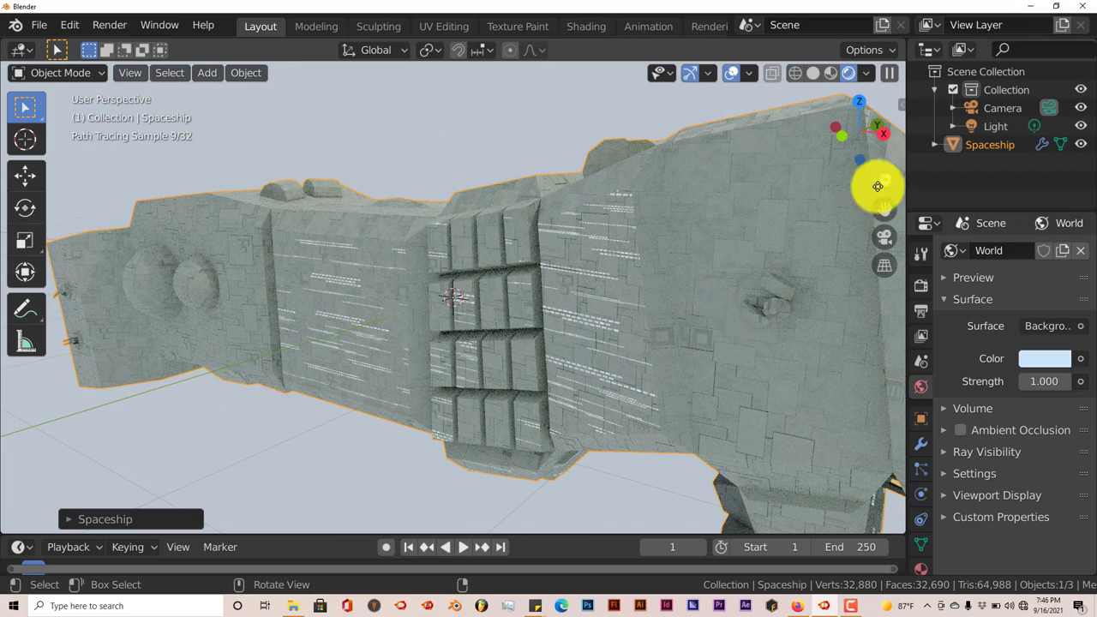
scroll(797, 219, up, 2)
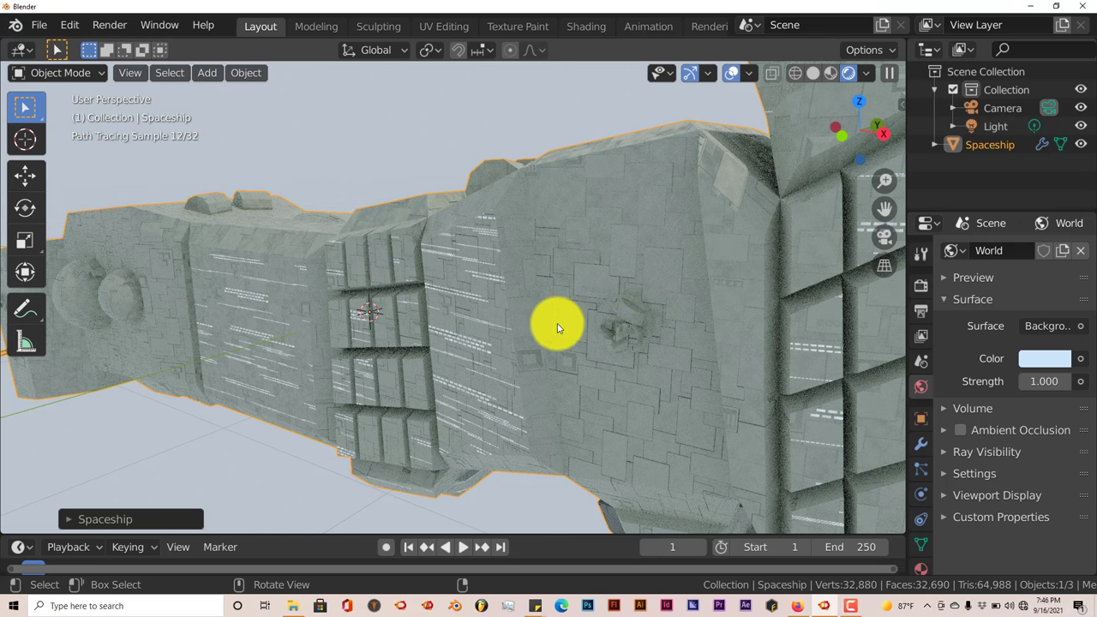
middle_drag(558, 326, 565, 336)
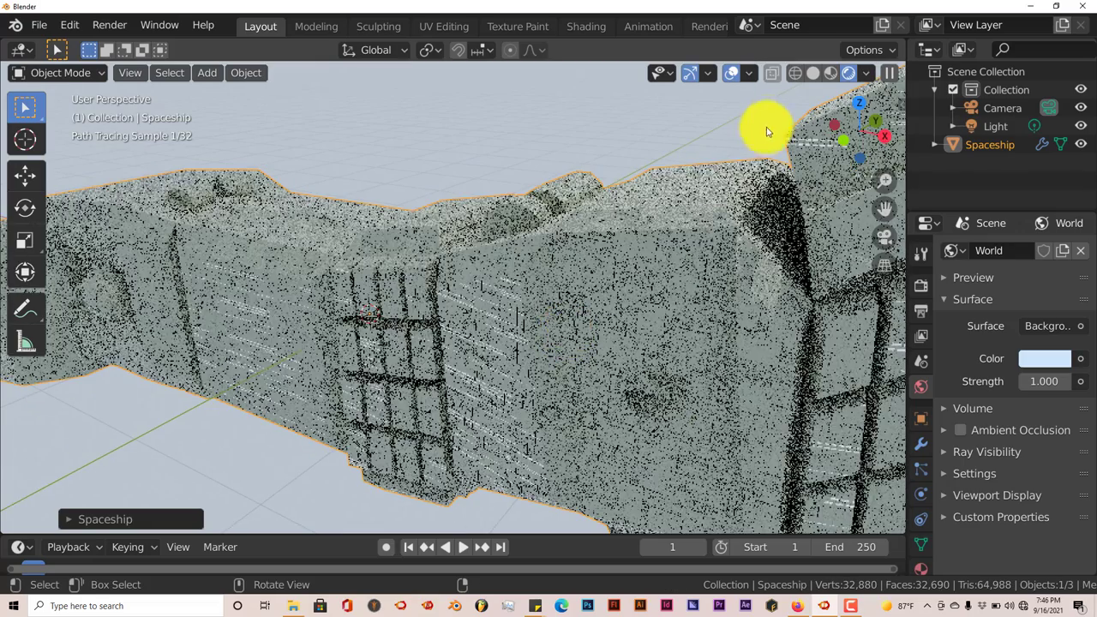
- In Solid shading, orbit the spaceship around to show its other side
click(813, 71)
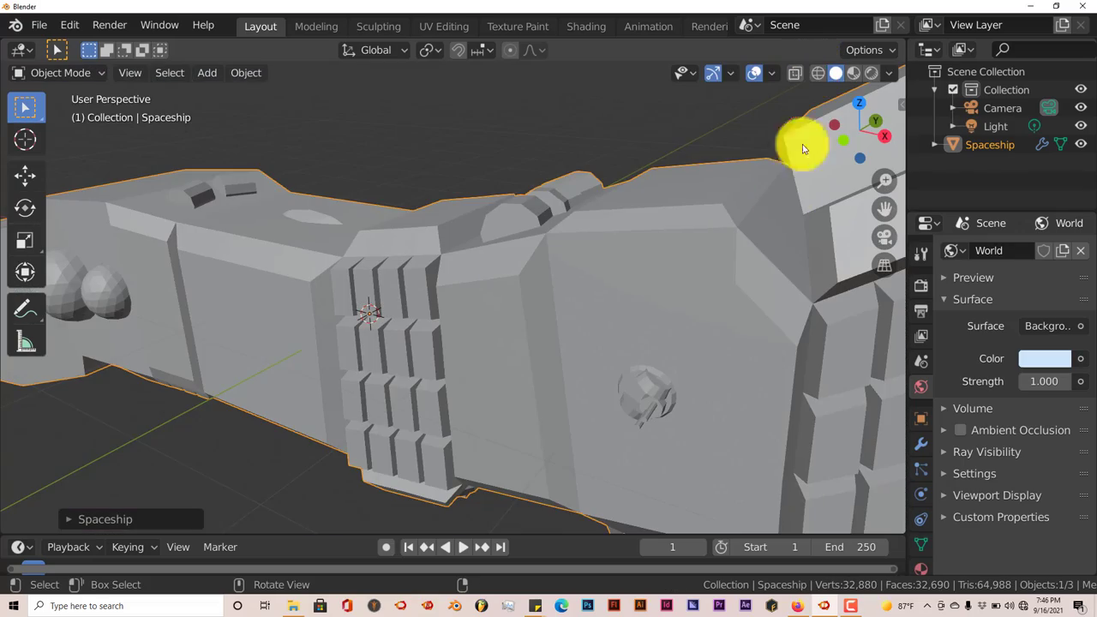
mouse_move(649, 372)
middle_down()
mouse_move(648, 359)
mouse_move(634, 380)
mouse_move(668, 370)
middle_up()
mouse_move(361, 373)
middle_down()
mouse_move(350, 372)
mouse_move(382, 379)
mouse_move(370, 368)
middle_up()
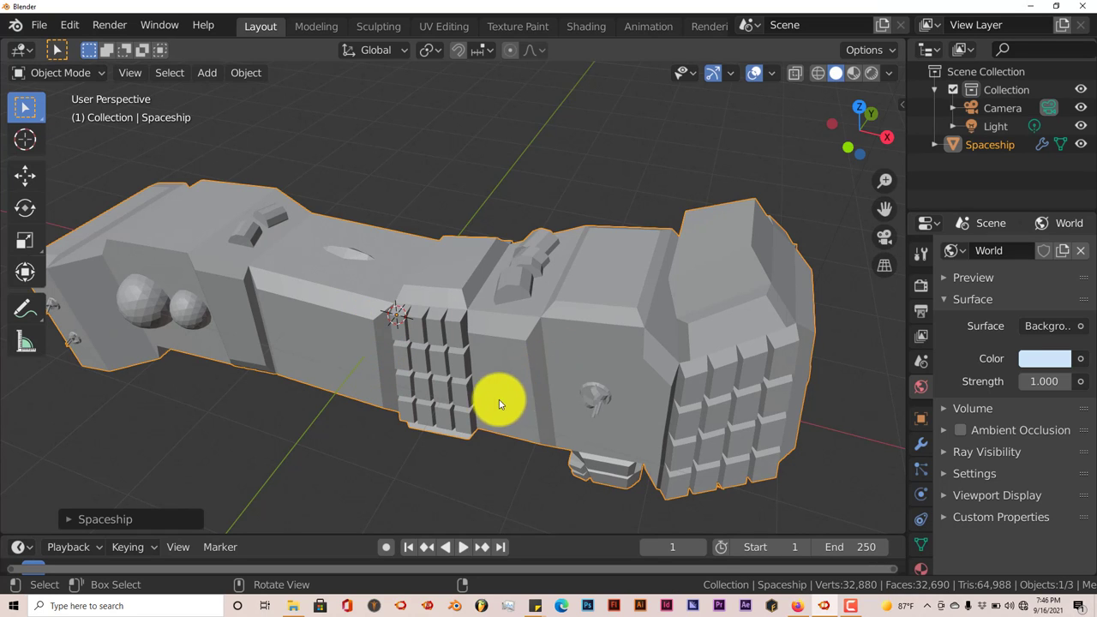
middle_drag(517, 373, 482, 366)
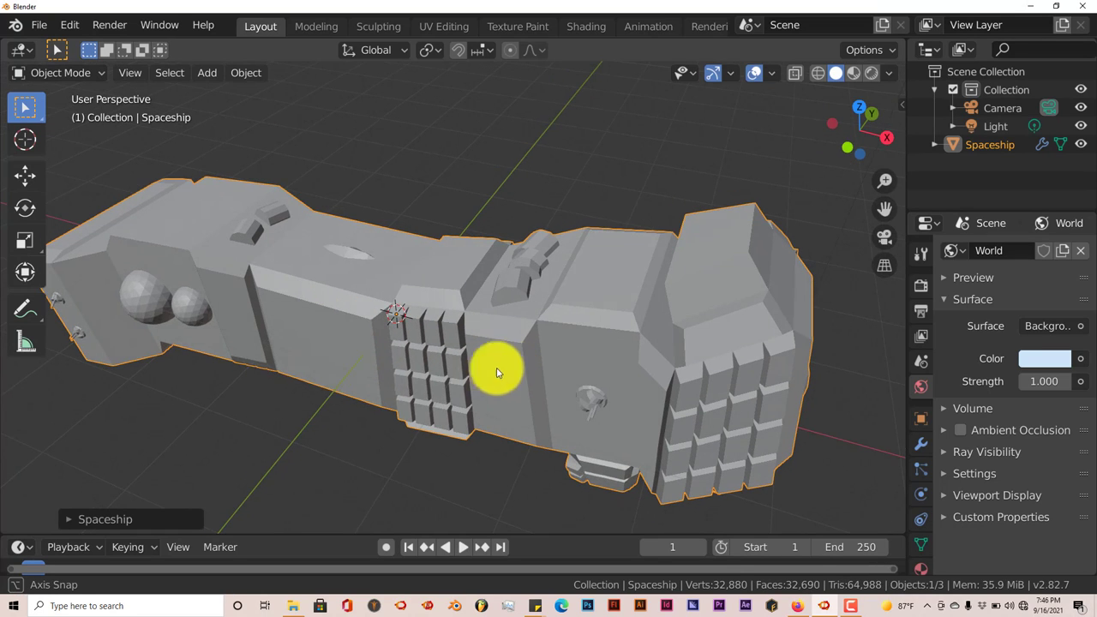
middle_drag(461, 318, 301, 300)
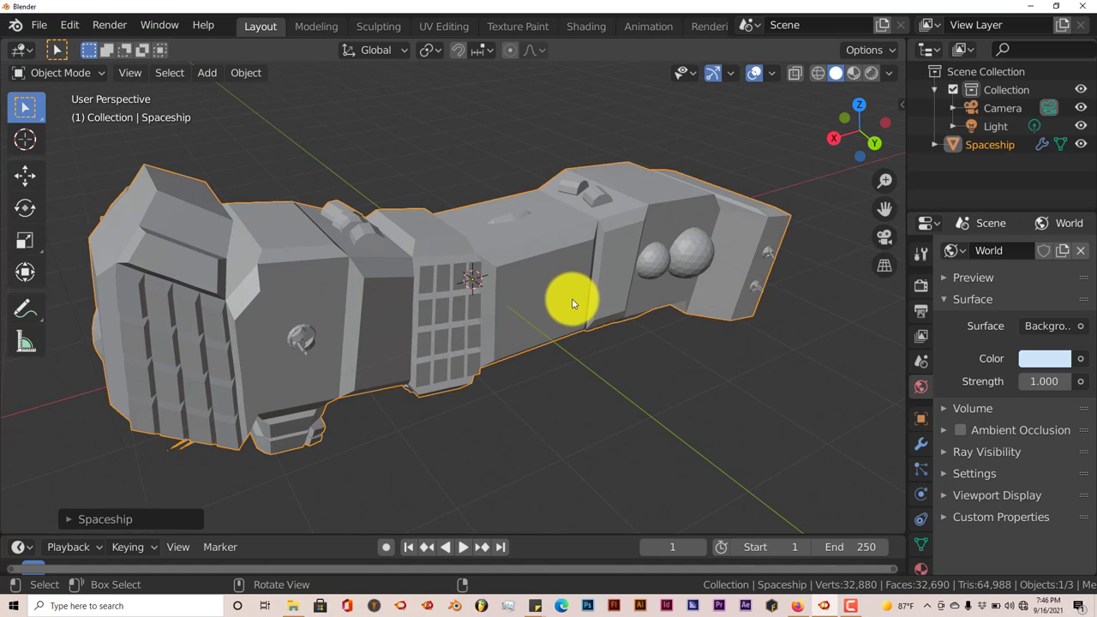
scroll(498, 328, up, 3)
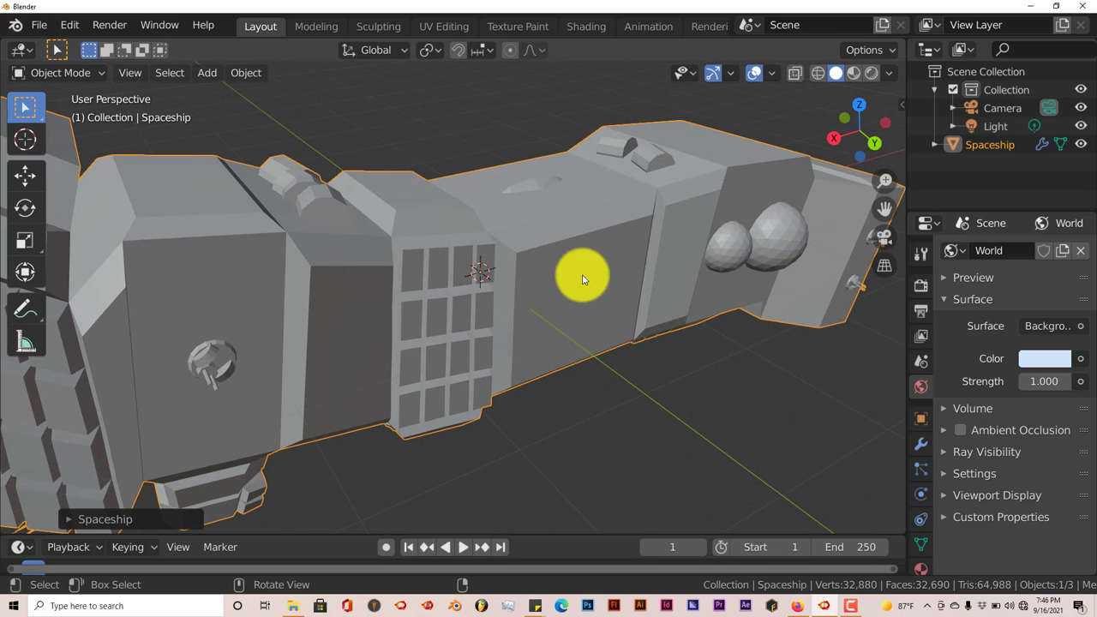
- Return to Rendered shading and orbit to a new angle on the ship
click(873, 77)
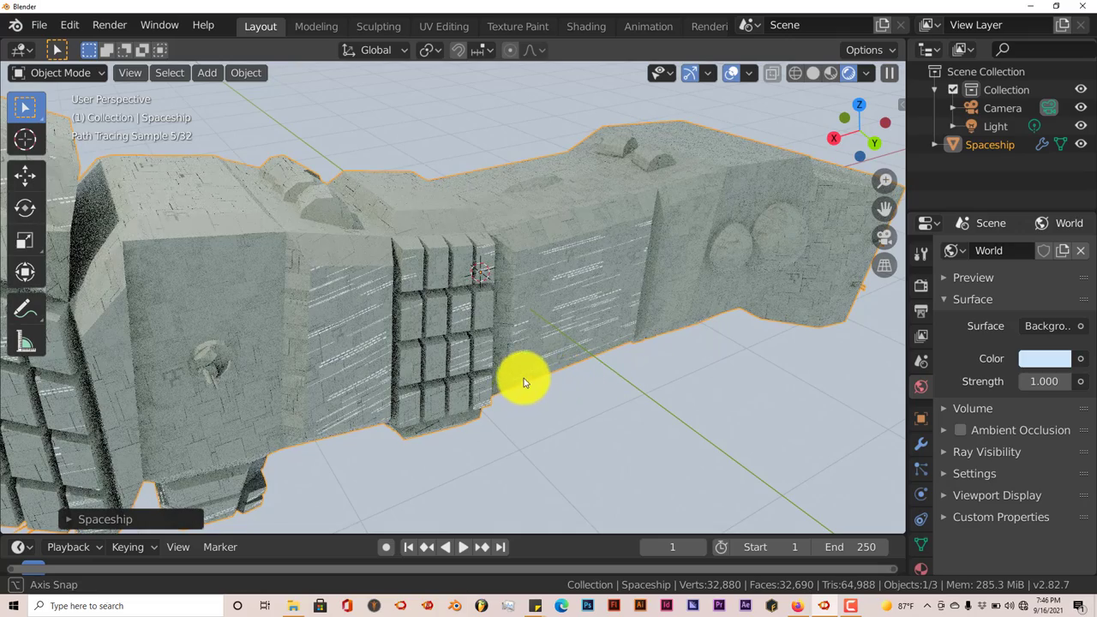
mouse_move(522, 374)
middle_down()
mouse_move(325, 375)
mouse_move(249, 358)
middle_up()
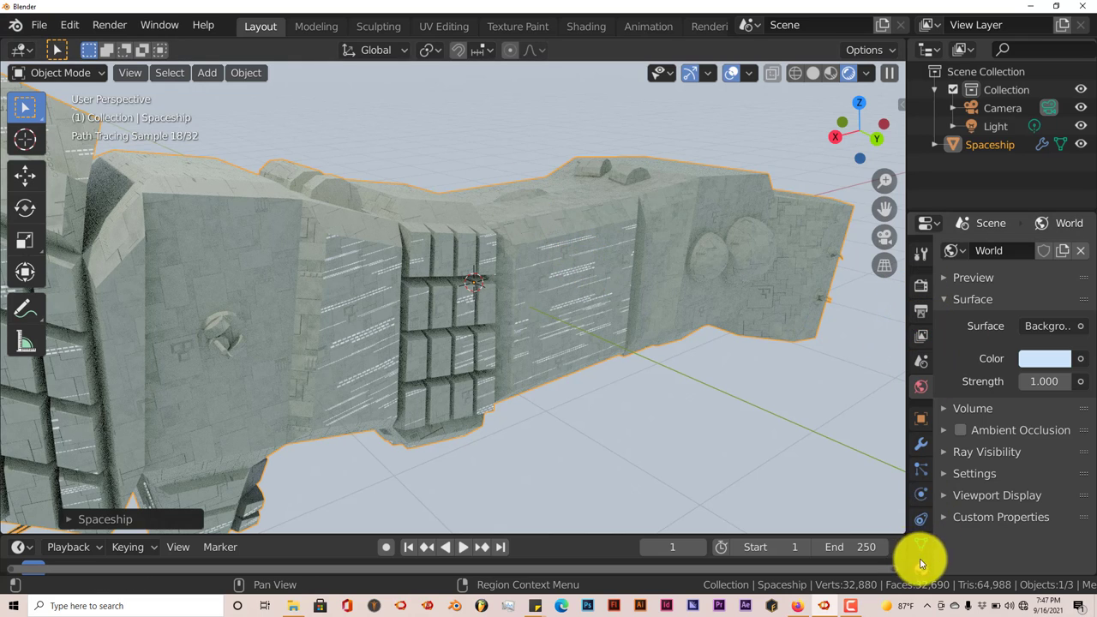
scroll(921, 563, down, 2)
- Set the hull material's Base Color to blue and hull_dark's to dark olive
click(925, 526)
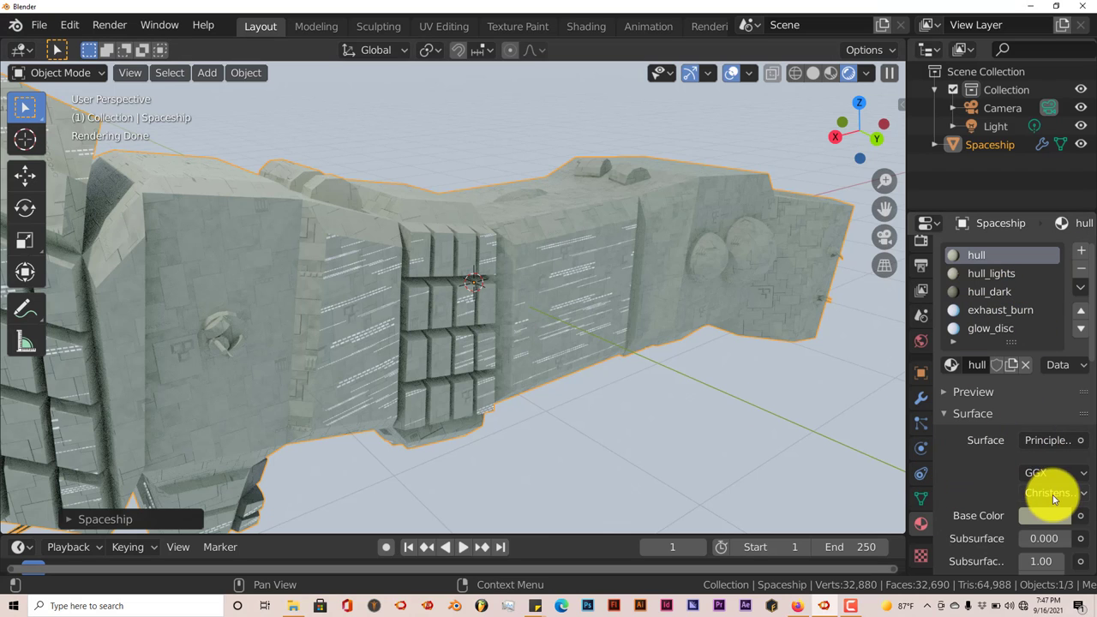
click(1043, 517)
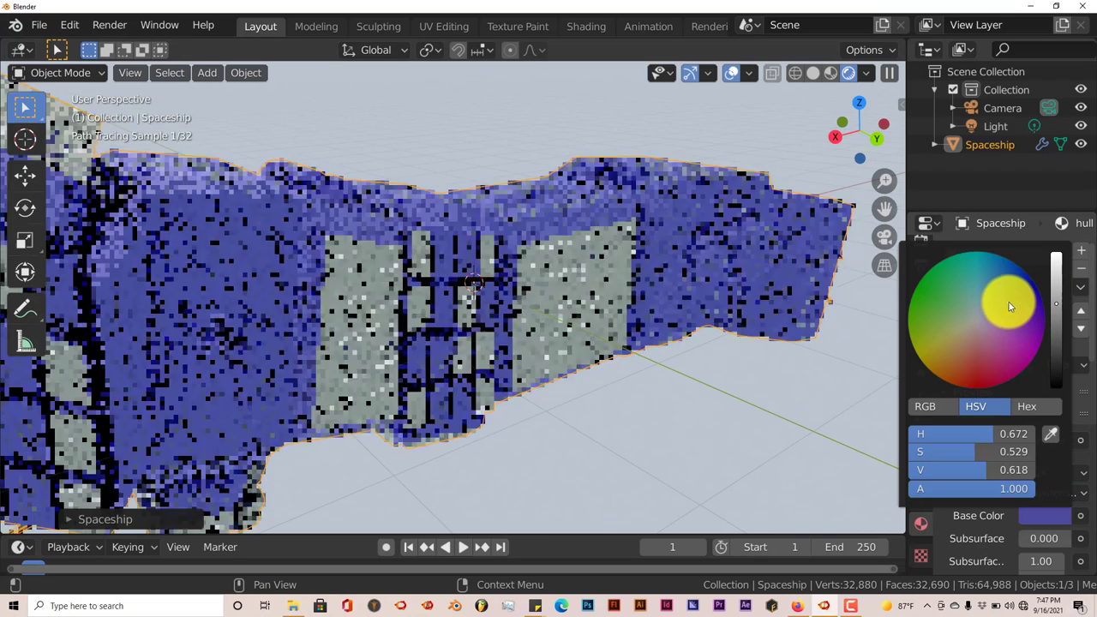
click(985, 274)
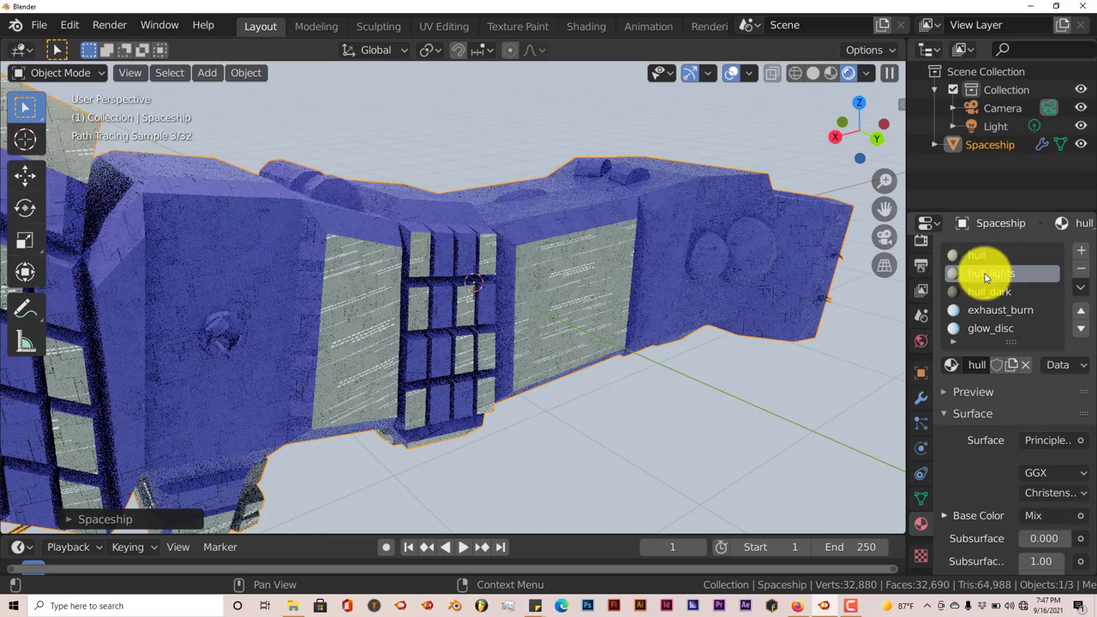
click(993, 296)
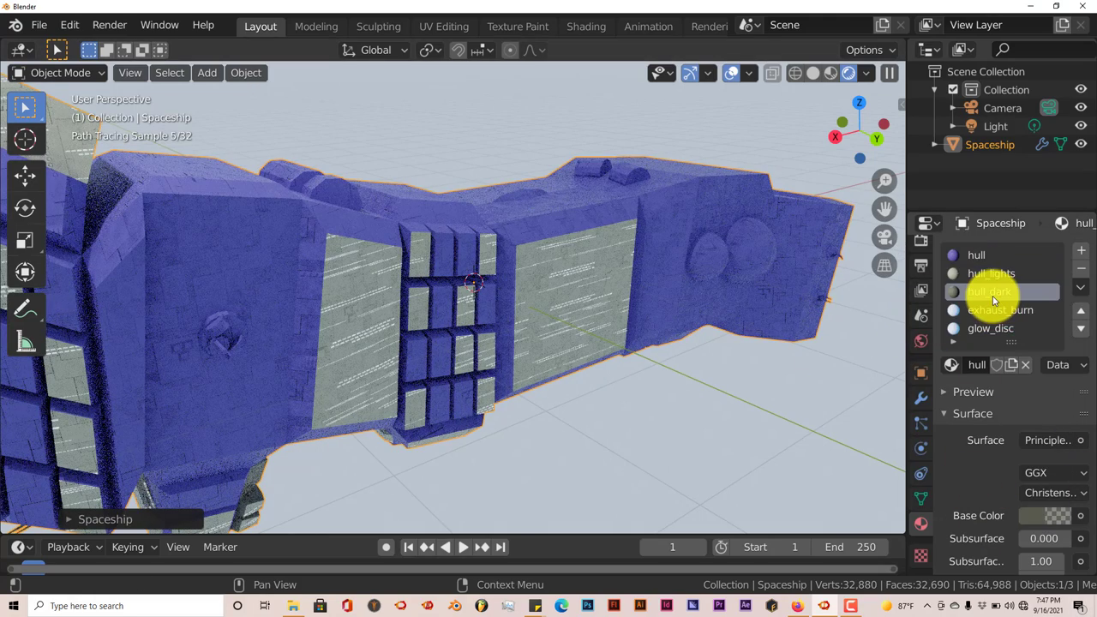
click(1023, 516)
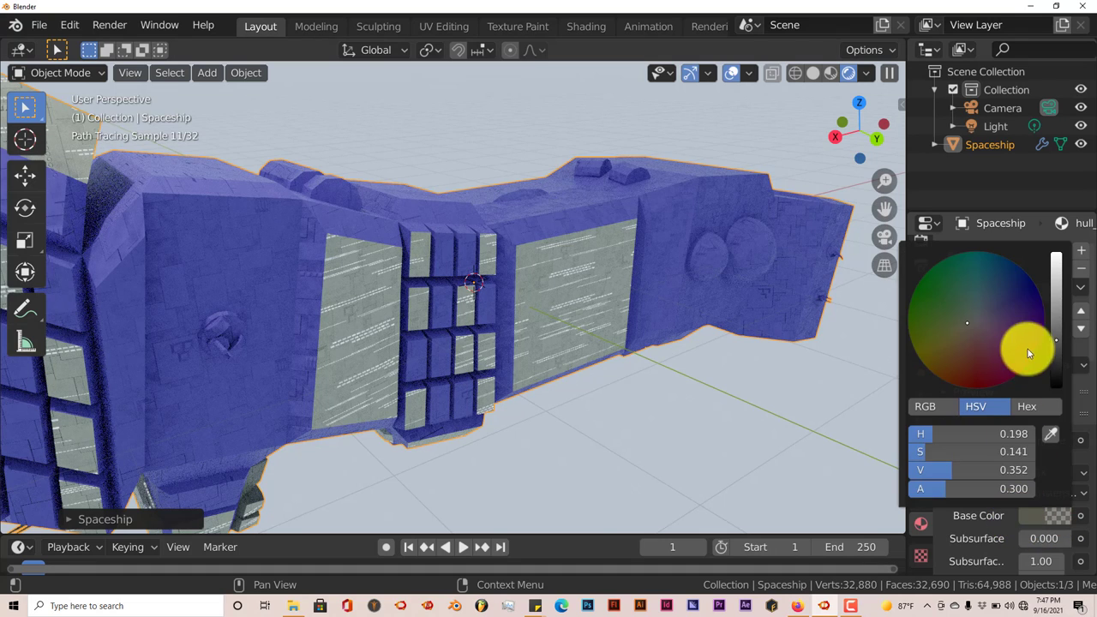
middle_drag(797, 395, 536, 416)
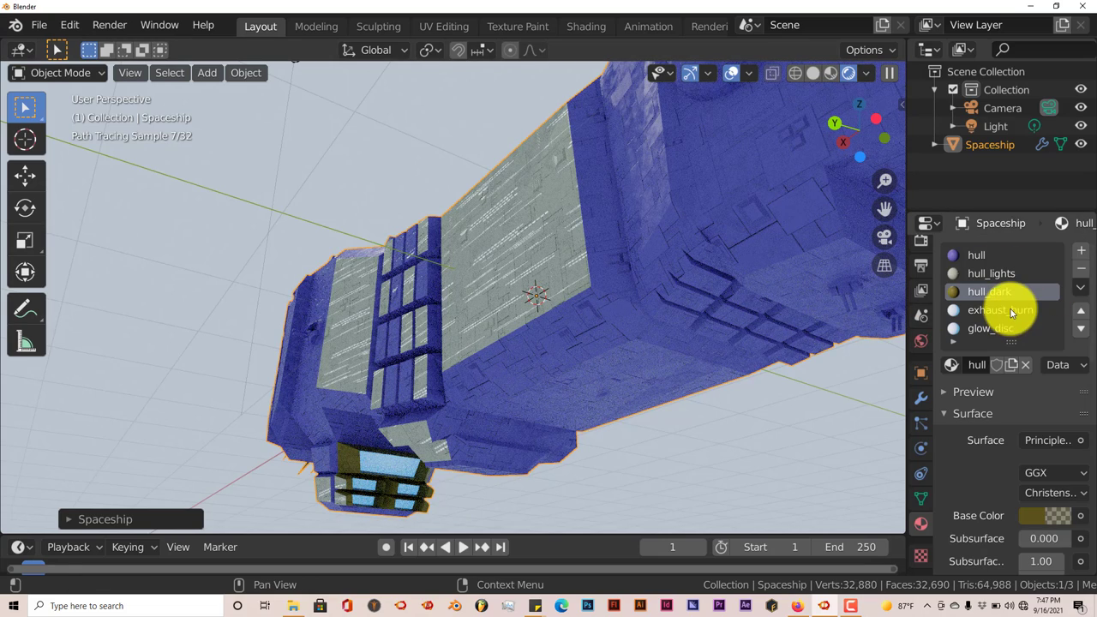
- Orbit and zoom around the recoloured spaceship to inspect its hull
scroll(1012, 309, down, 1)
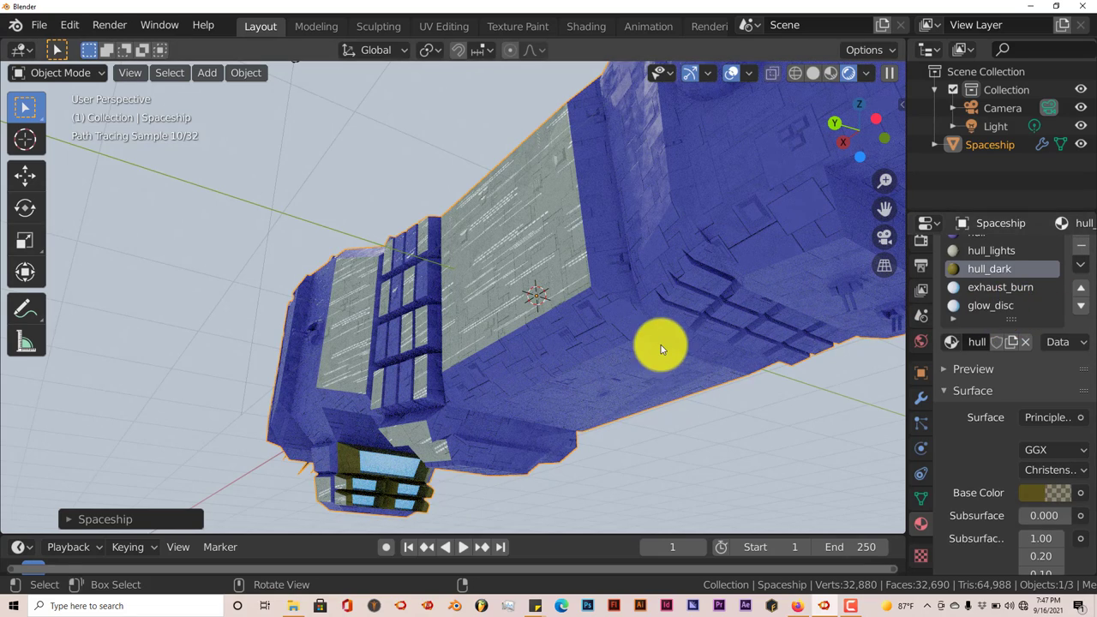
mouse_move(660, 348)
middle_down()
mouse_move(626, 368)
mouse_move(645, 273)
middle_up()
scroll(665, 354, up, 5)
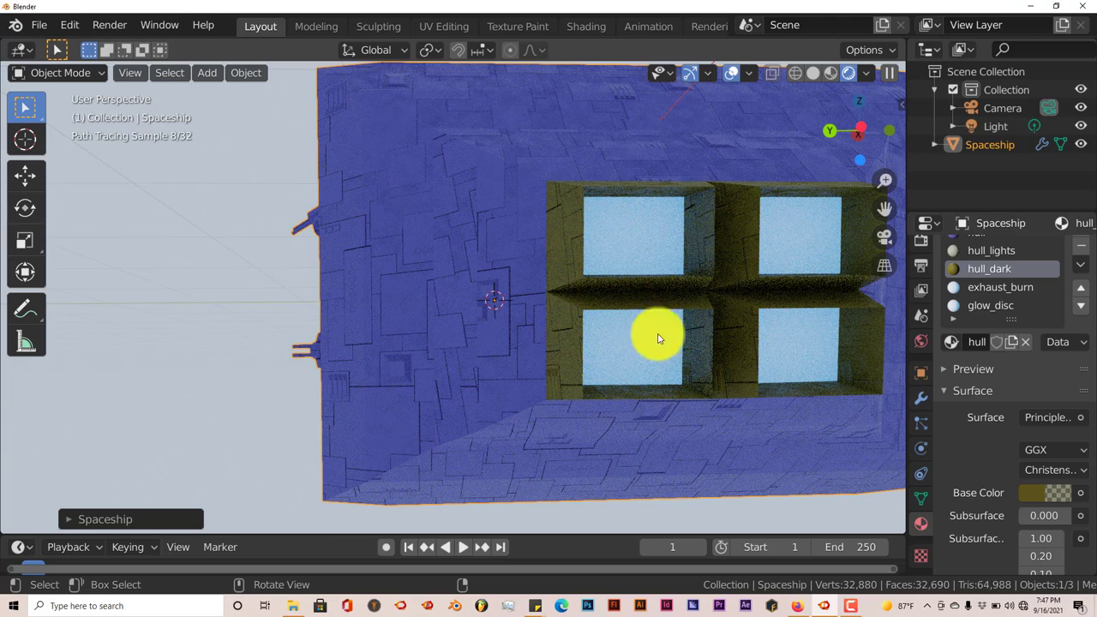
mouse_move(626, 370)
middle_down()
mouse_move(648, 372)
mouse_move(567, 382)
mouse_move(537, 362)
mouse_move(402, 340)
middle_up()
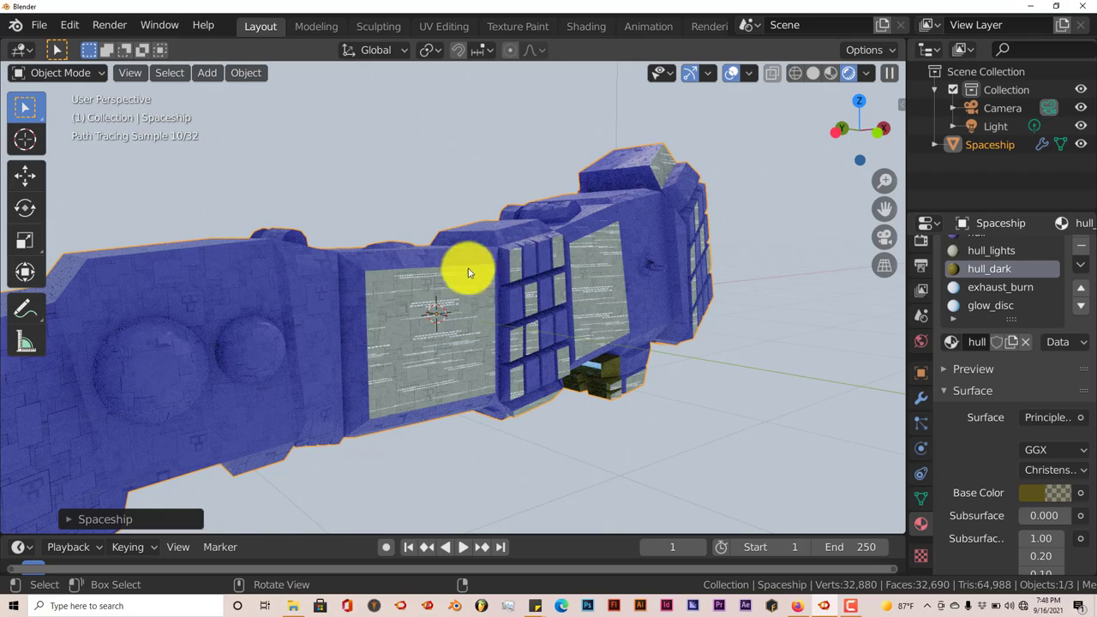
mouse_move(523, 348)
middle_down()
mouse_move(466, 362)
mouse_move(610, 317)
middle_up()
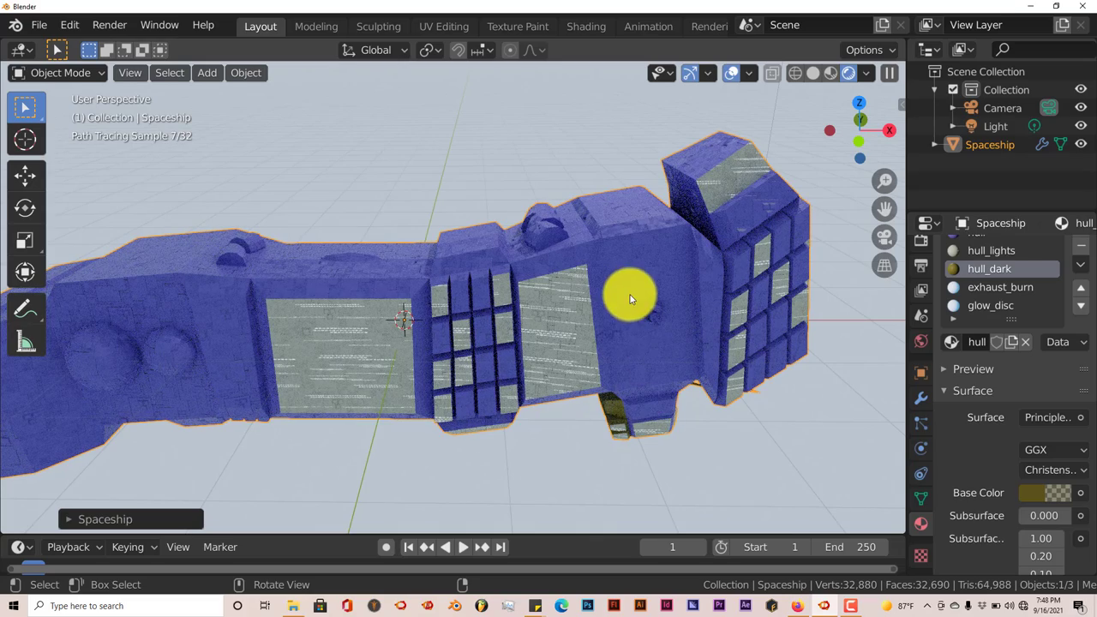
scroll(677, 291, up, 2)
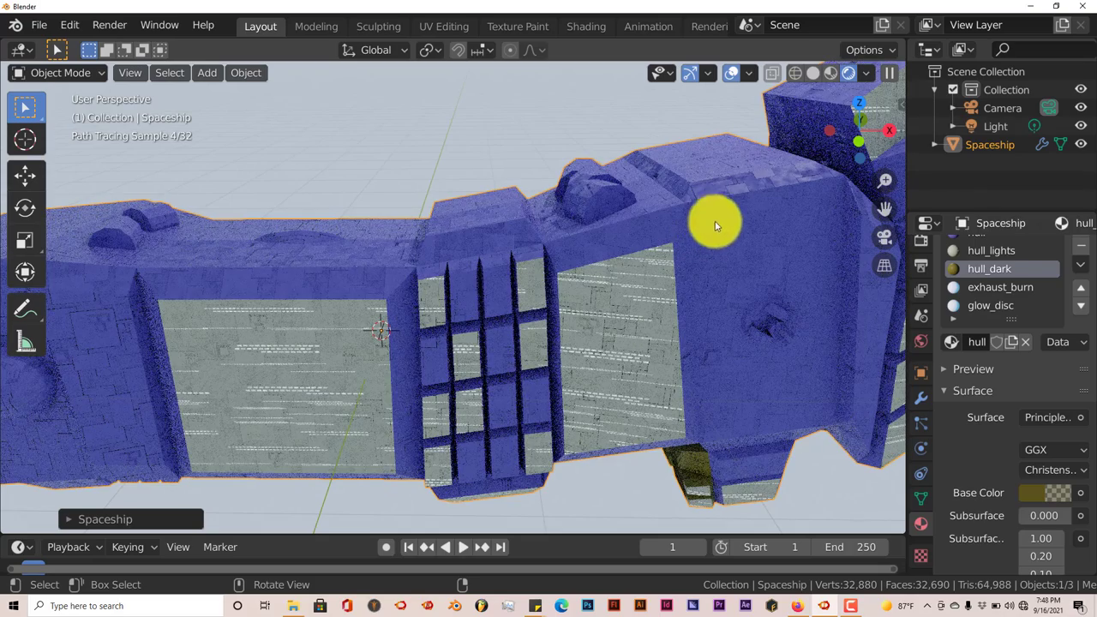
- In Solid shading and Edit Mode, select a side panel face of the hull
click(812, 79)
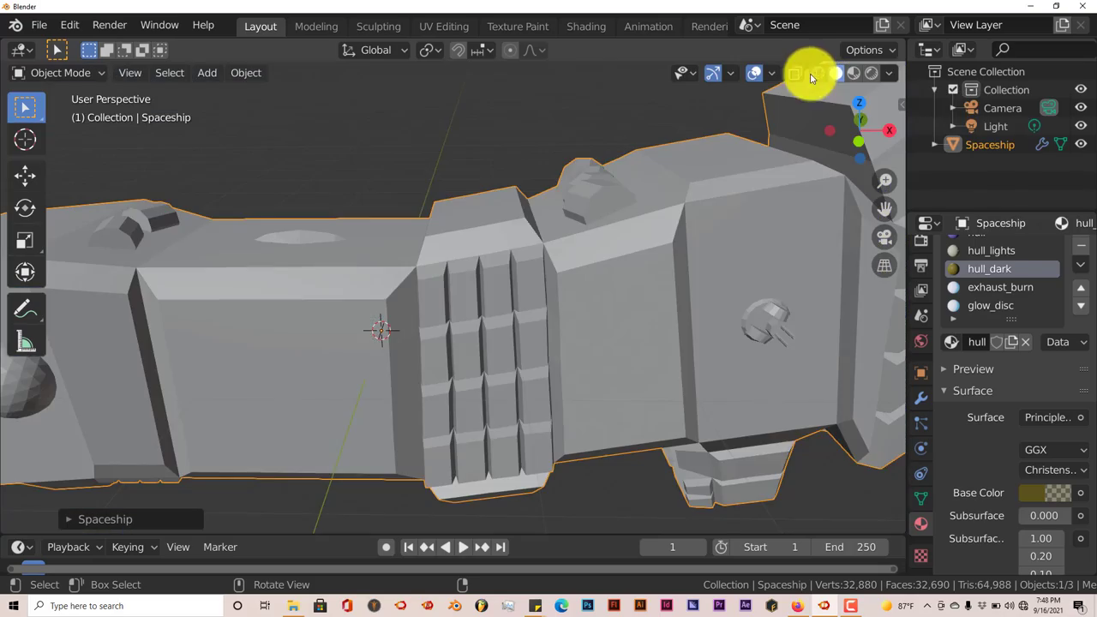
mouse_move(631, 257)
middle_down()
mouse_move(632, 277)
mouse_move(705, 248)
middle_up()
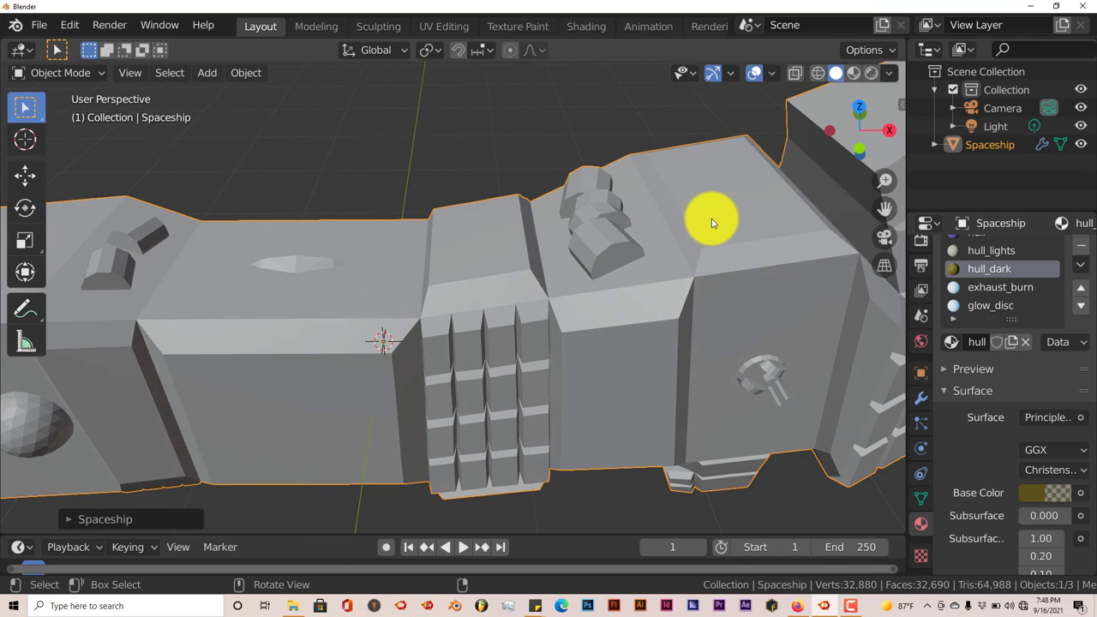
key(Tab)
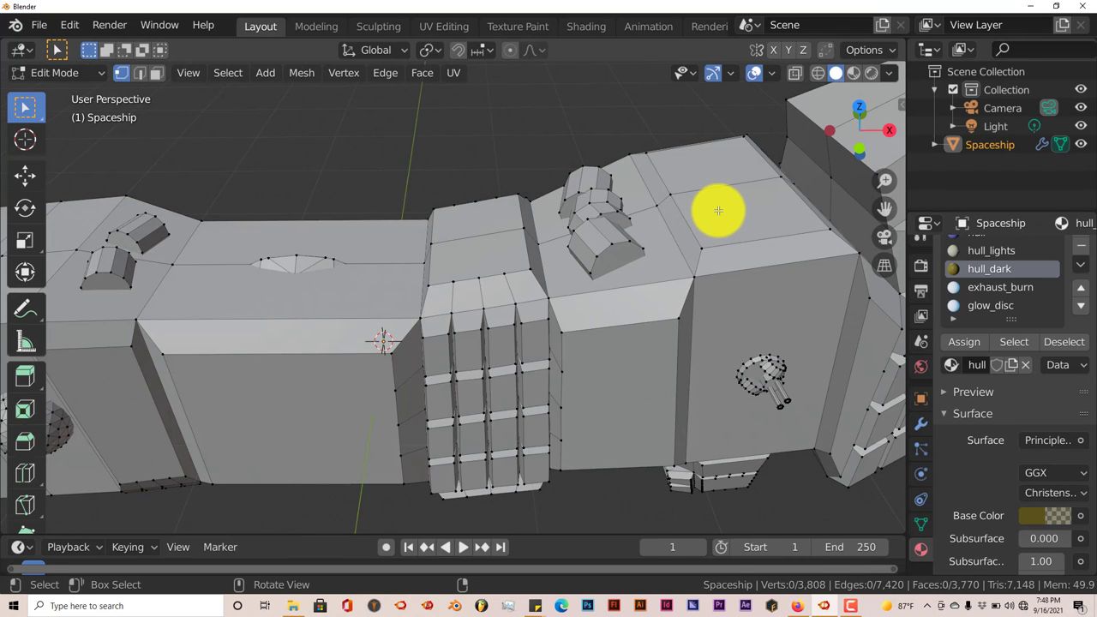
click(156, 73)
click(283, 427)
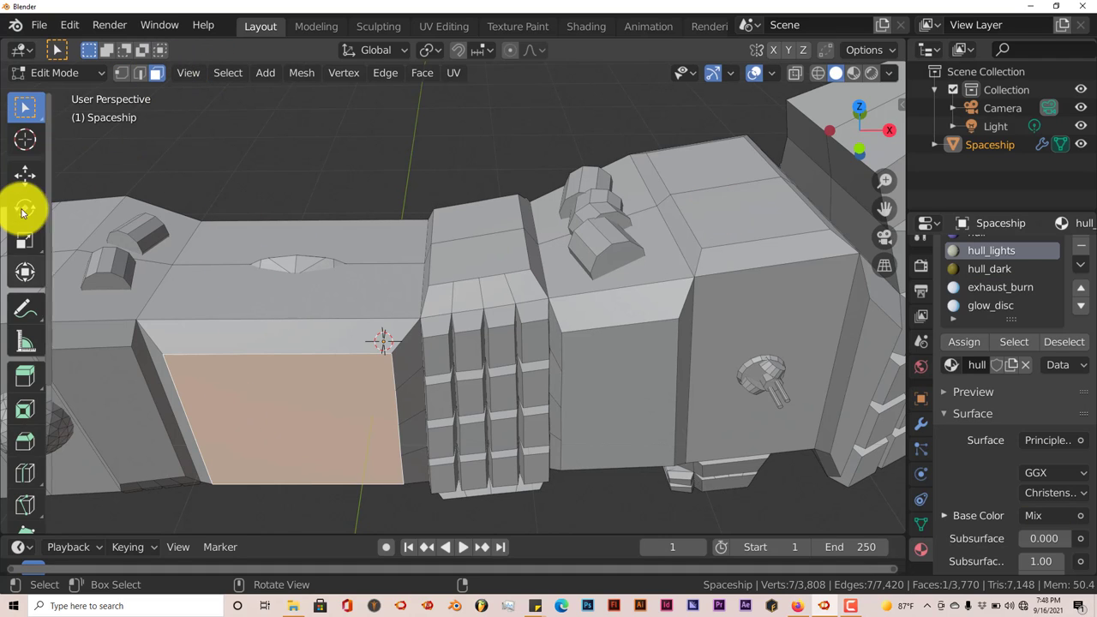
click(25, 177)
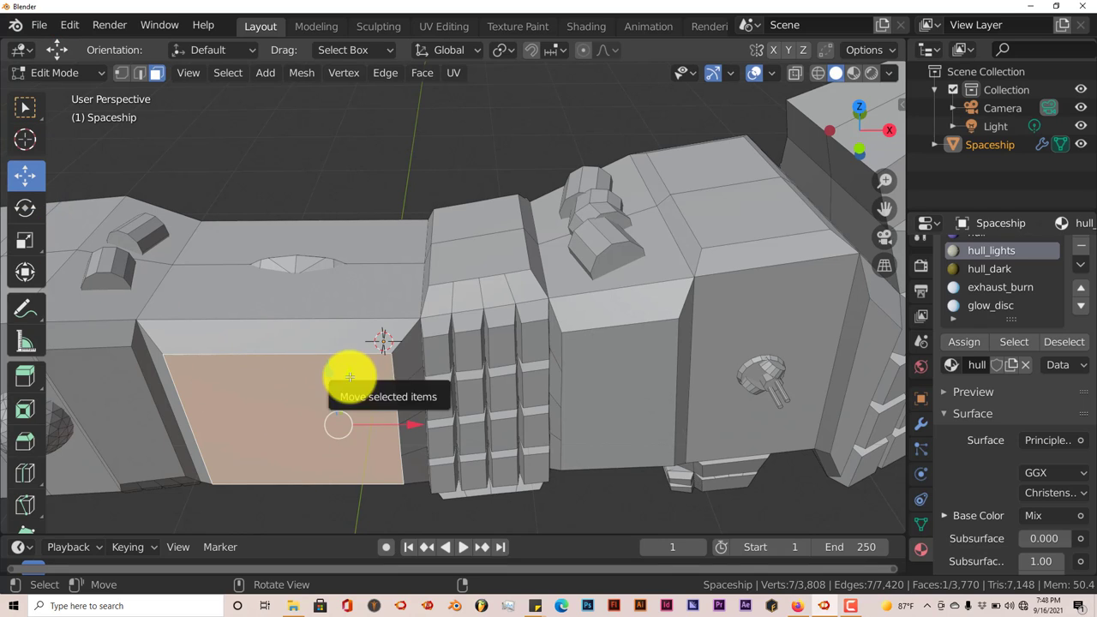
drag(350, 377, 331, 416)
key(ctrl+z)
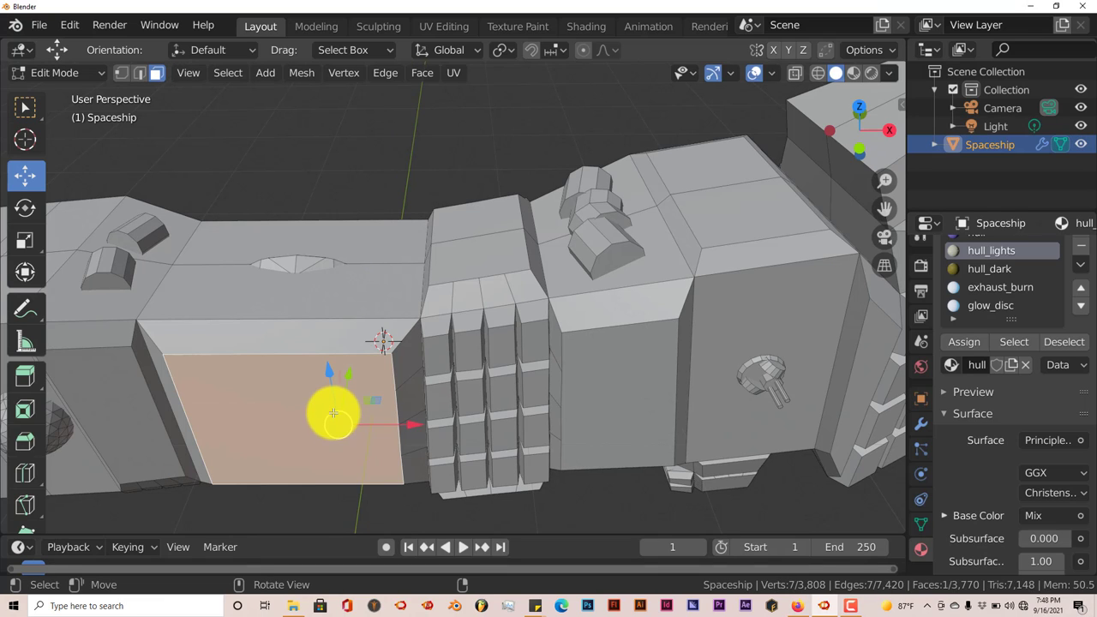
- Extrude the side face, move it downward, then return to Object Mode
key(e)
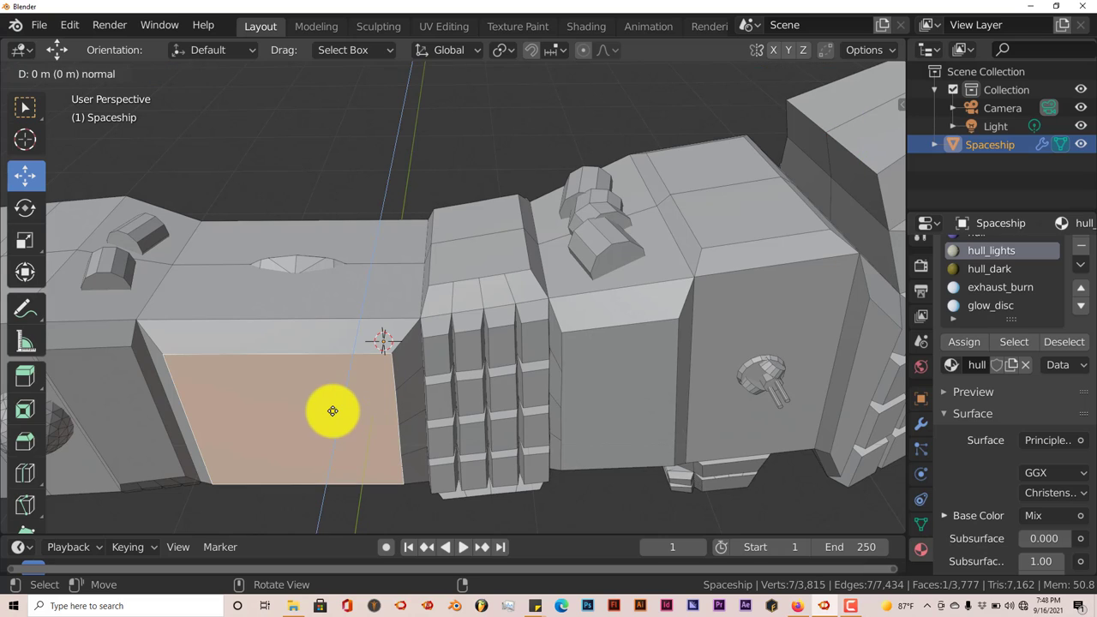
click(333, 410)
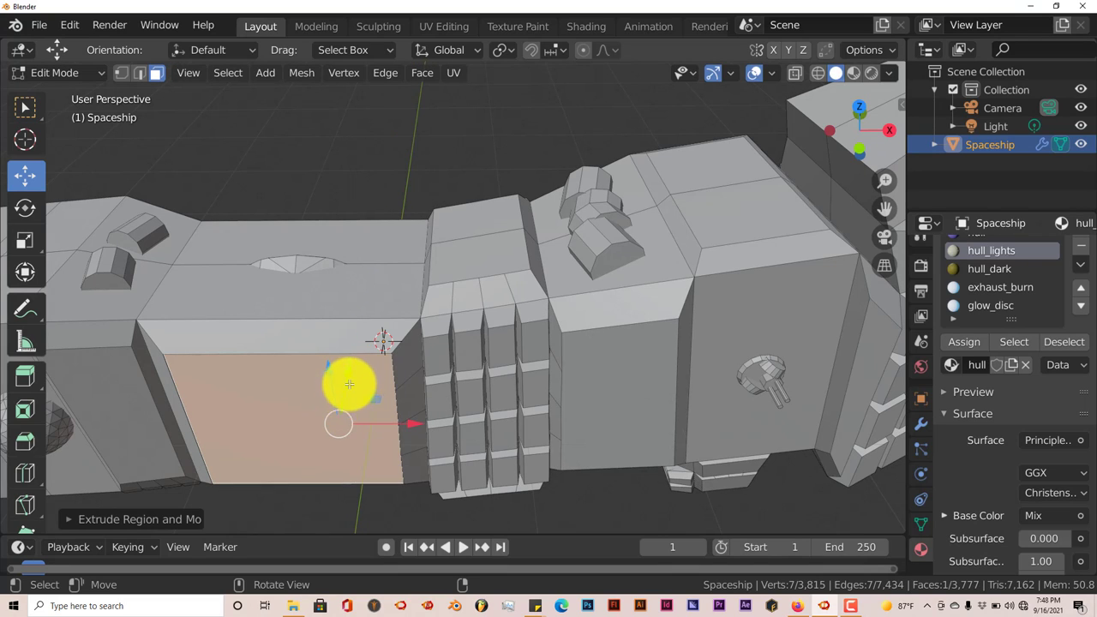
drag(350, 377, 343, 430)
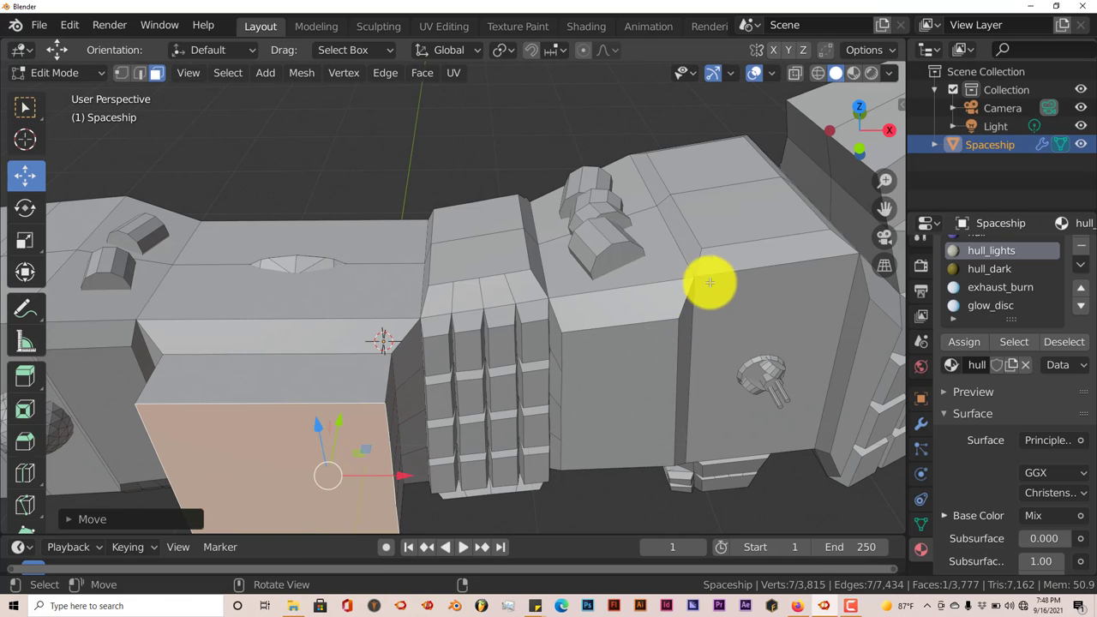
drag(884, 208, 581, 420)
middle_drag(582, 420, 431, 440)
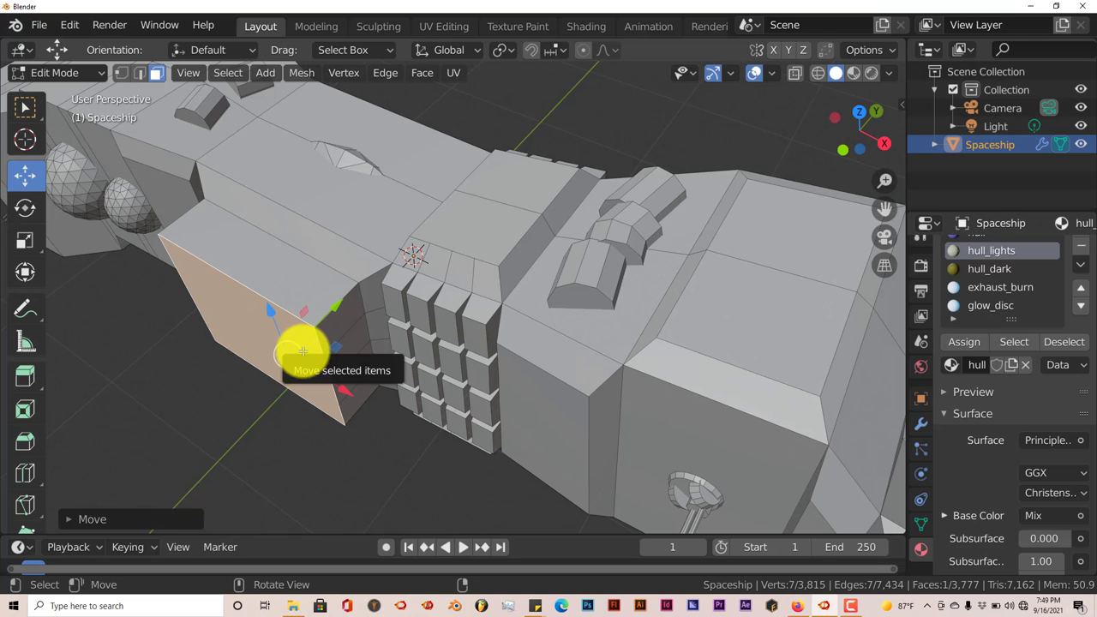
key(Tab)
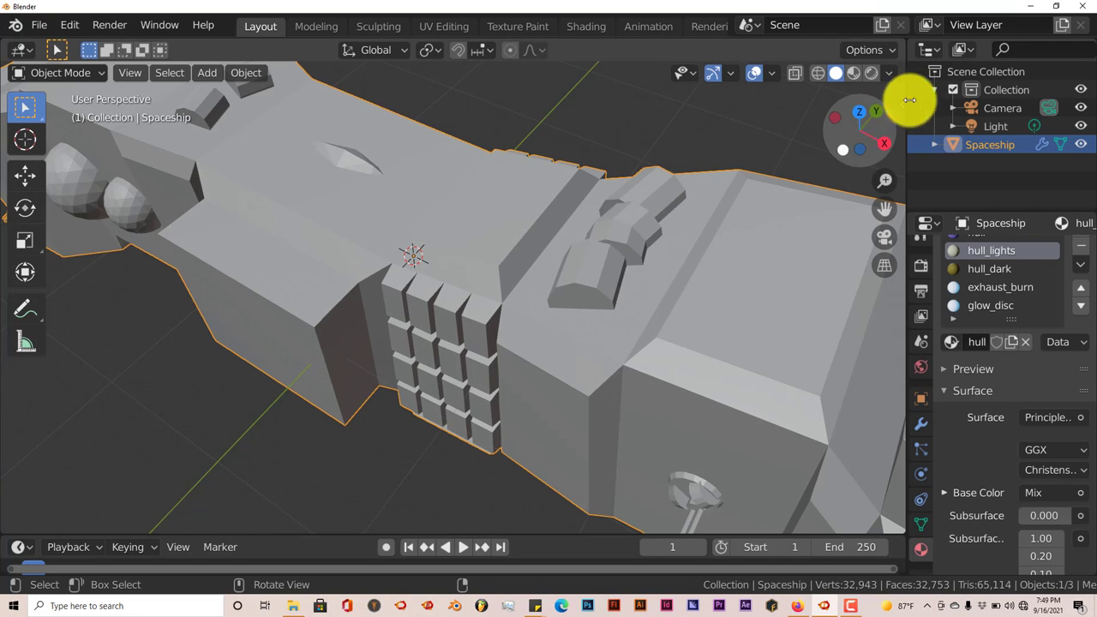
click(873, 75)
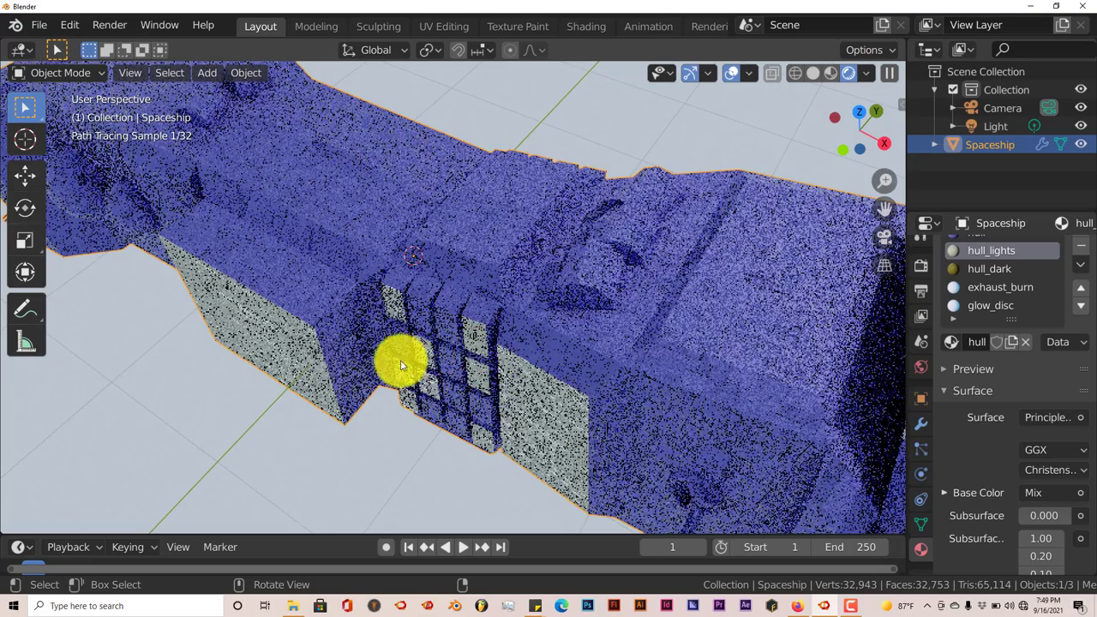
scroll(399, 364, up, 5)
shift+middle_drag(368, 355, 915, 180)
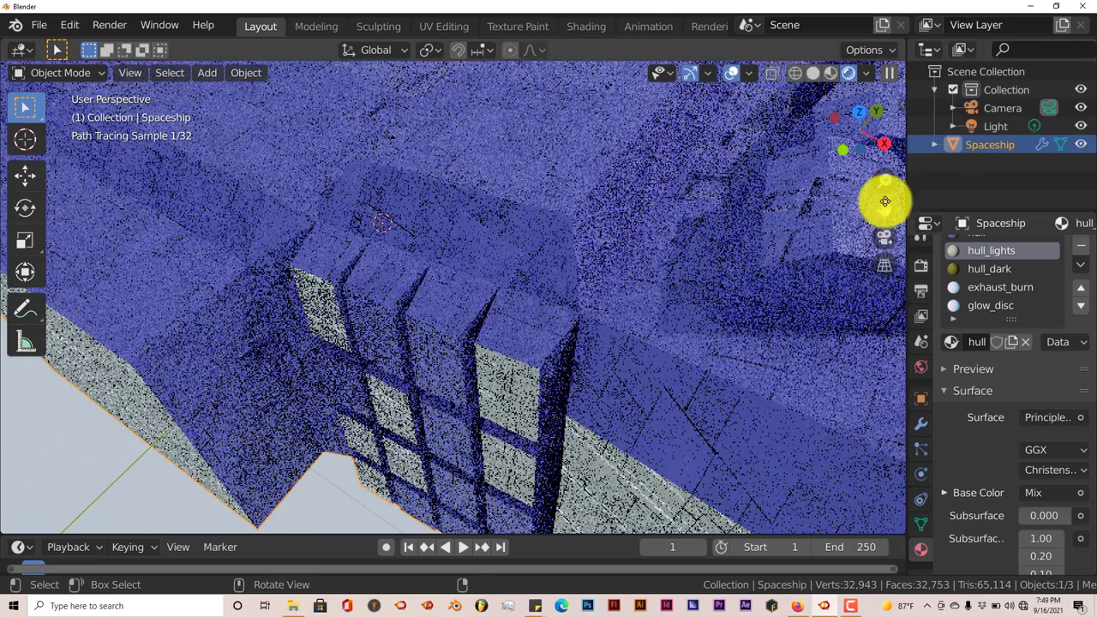
drag(886, 200, 31, 178)
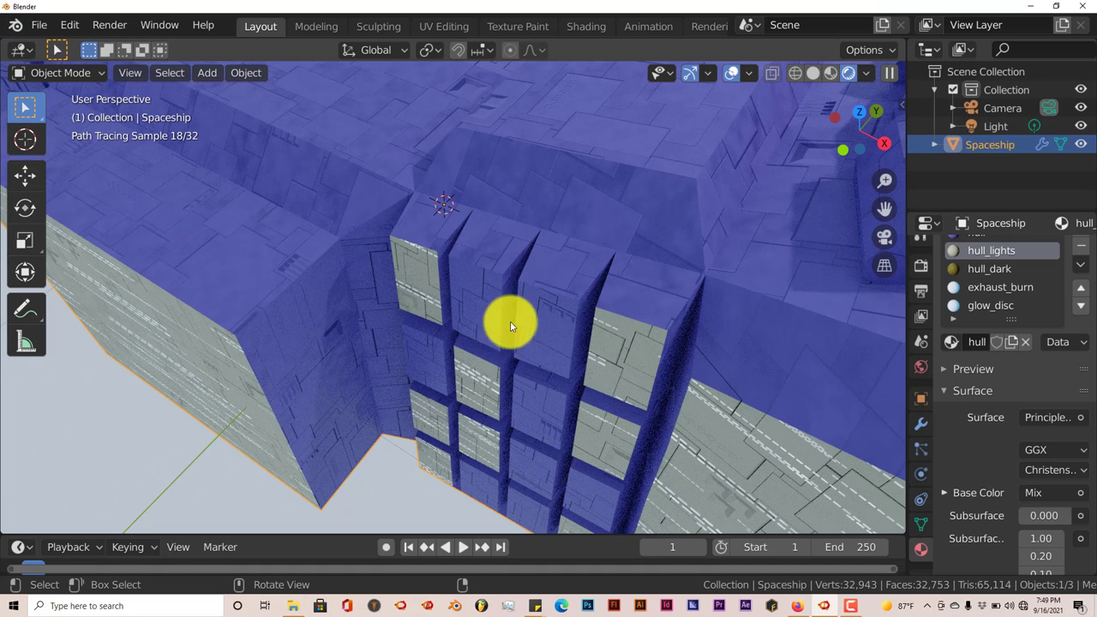
mouse_move(383, 343)
middle_down()
mouse_move(381, 331)
mouse_move(399, 343)
middle_up()
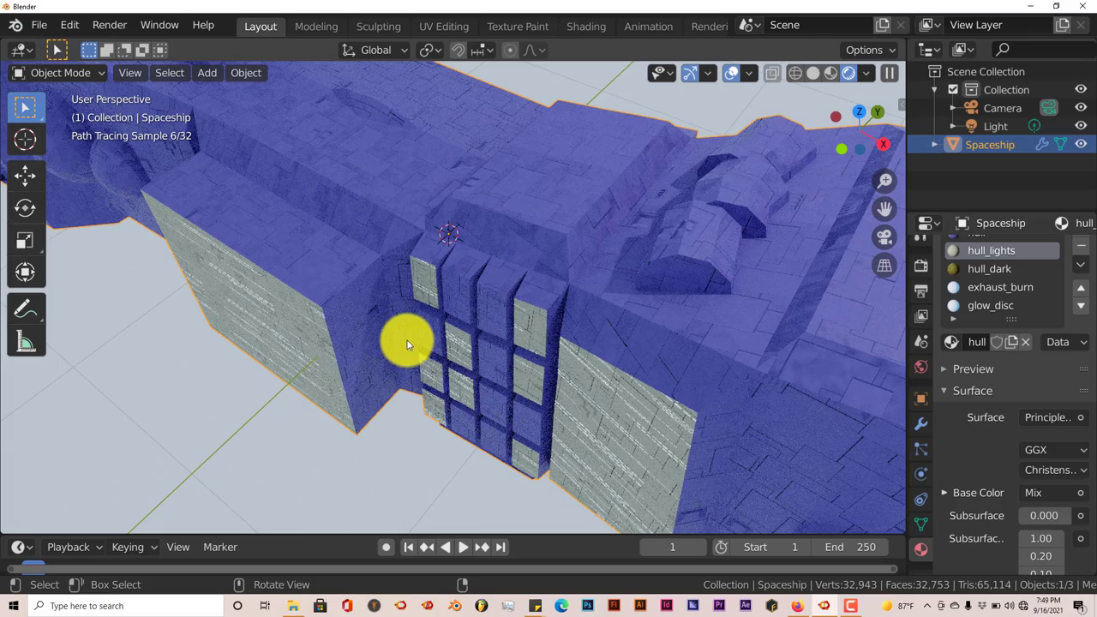
middle_drag(407, 340, 431, 333)
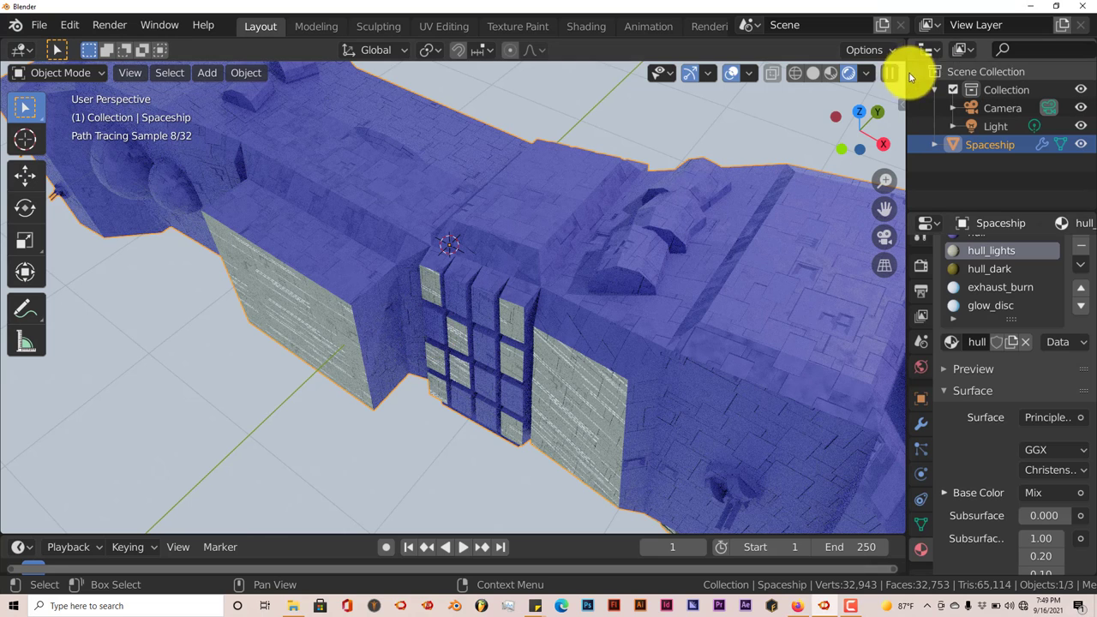
- Move the first spaceship down-left, away from the scene centre
click(813, 74)
mouse_move(698, 214)
middle_down()
mouse_move(551, 252)
mouse_move(89, 206)
middle_up()
click(25, 176)
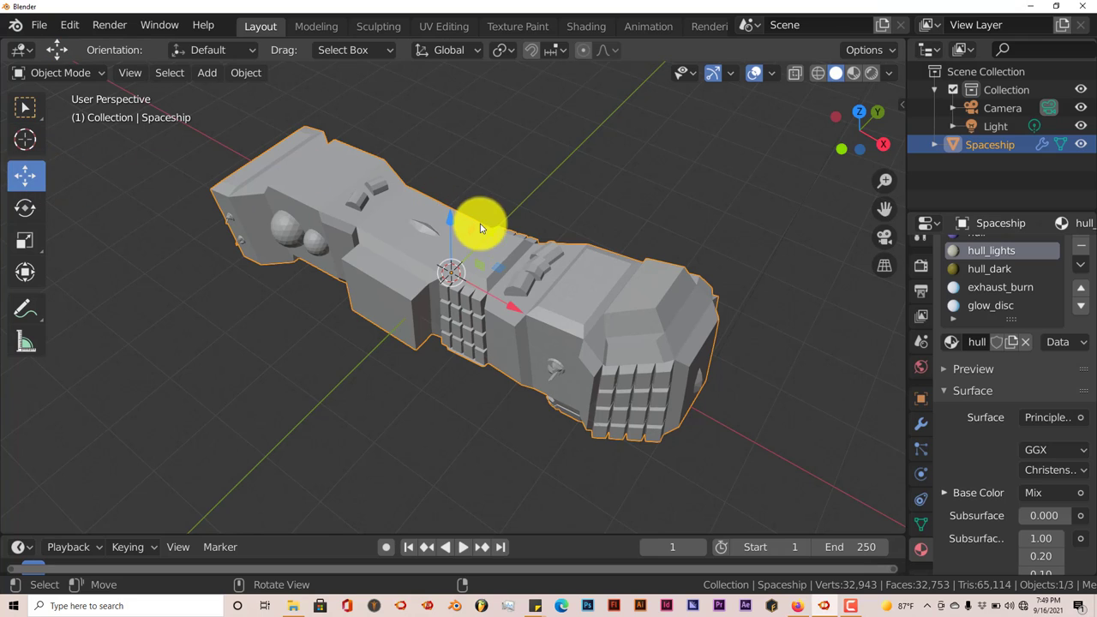
drag(489, 233, 282, 446)
drag(451, 283, 454, 284)
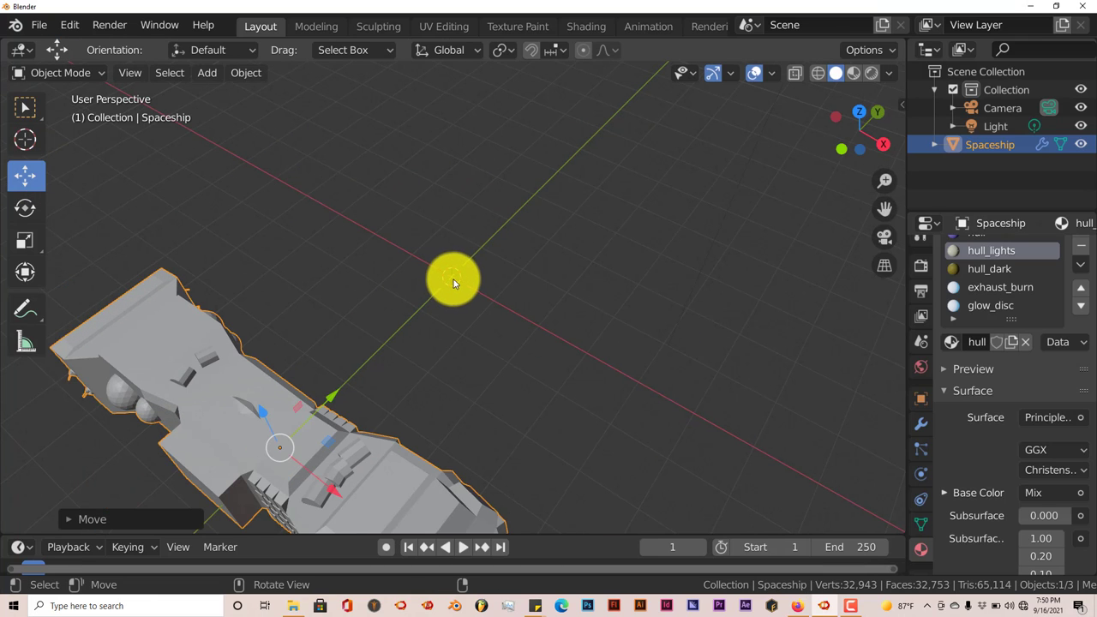
- Add a second generated Spaceship.001 and orbit to view both ships
key(shift+a)
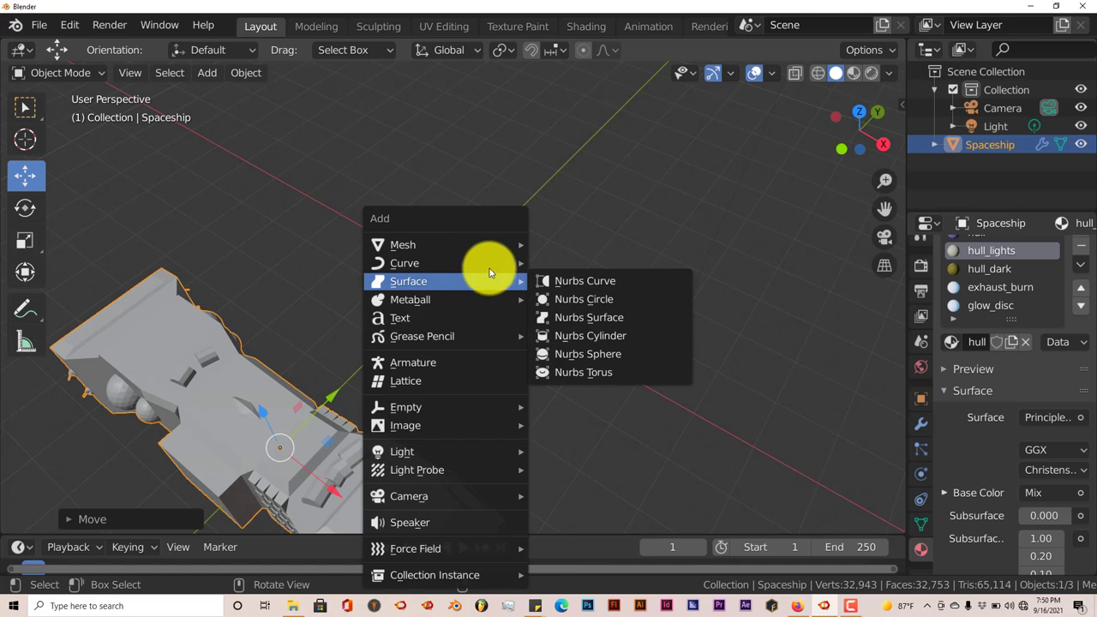
mouse_move(517, 245)
mouse_move(612, 568)
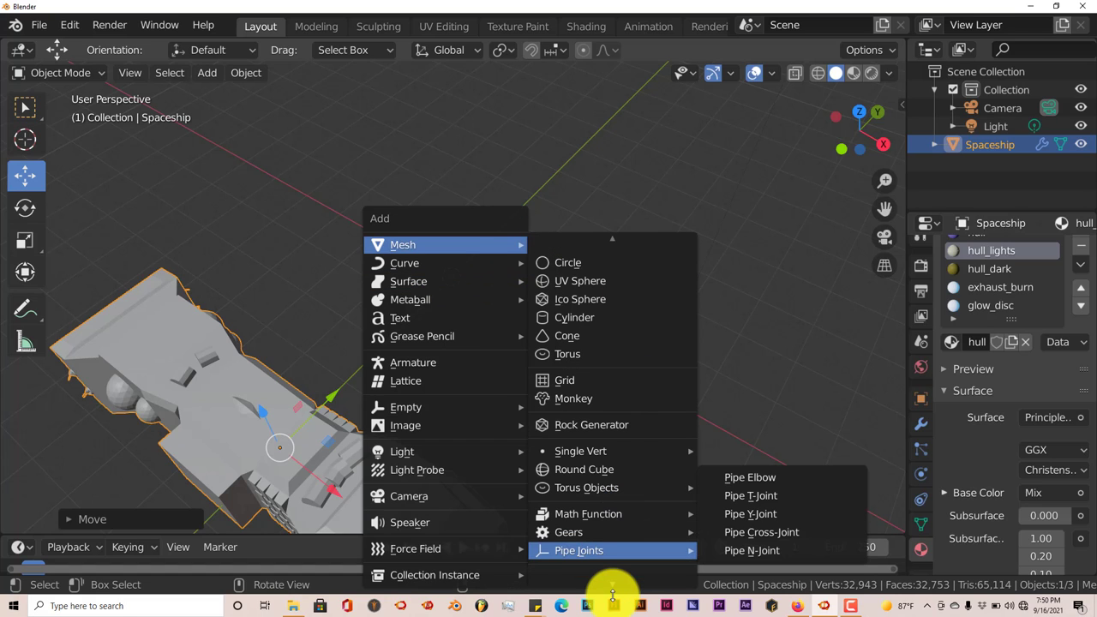
scroll(612, 592, down, 5)
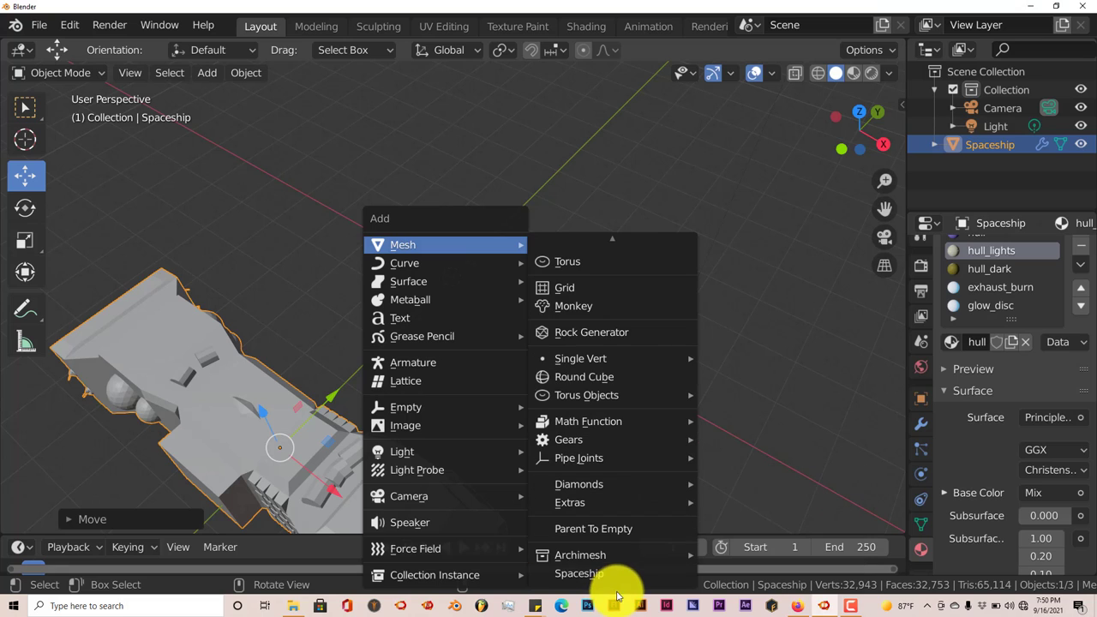
click(612, 574)
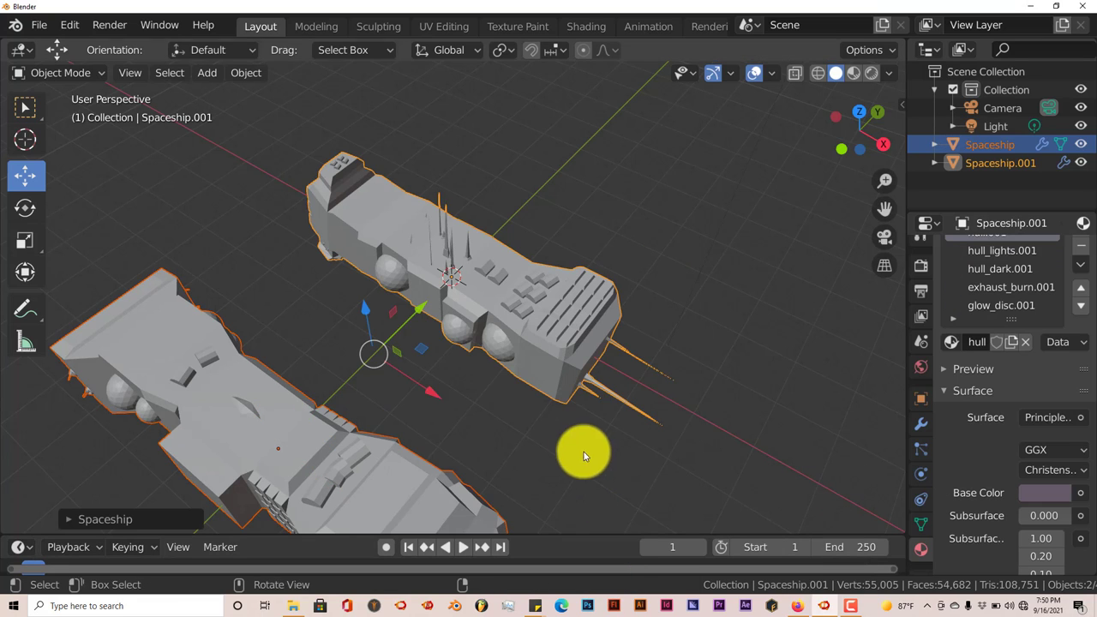
middle_drag(580, 446, 649, 145)
scroll(557, 360, up, 6)
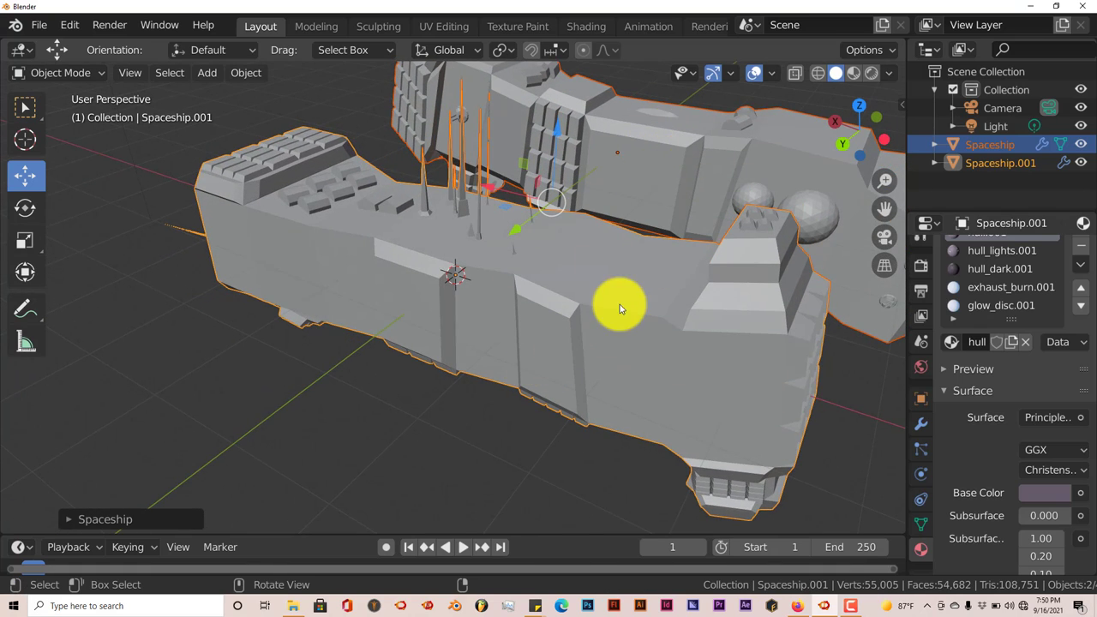
middle_drag(615, 303, 666, 279)
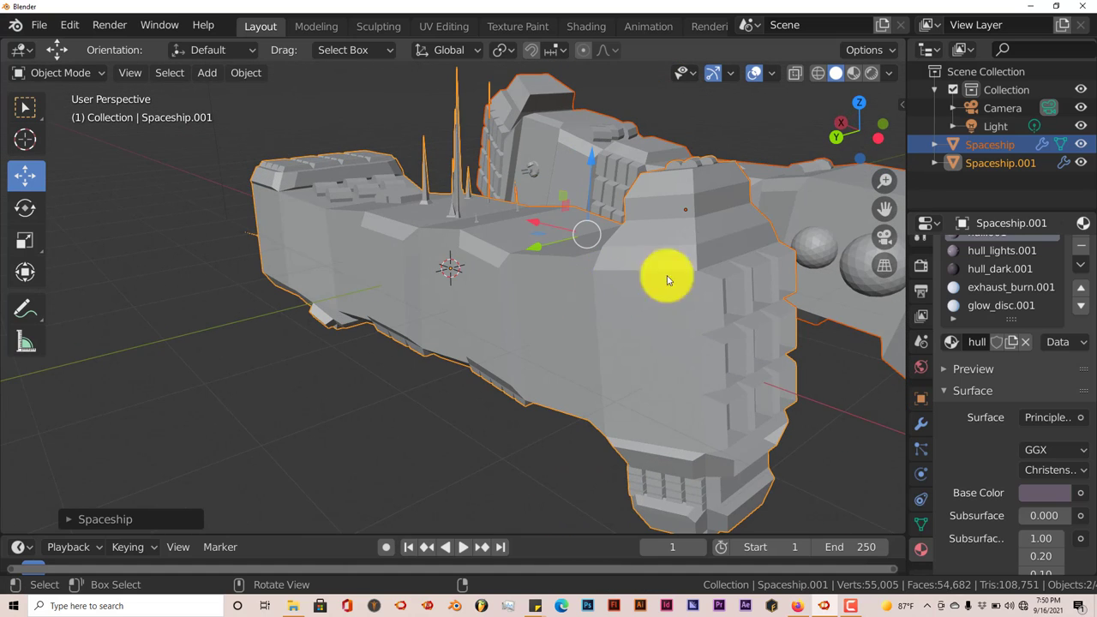
- Path-trace Spaceship.001 in Rendered shading and orbit closely around its panelled hull
click(871, 77)
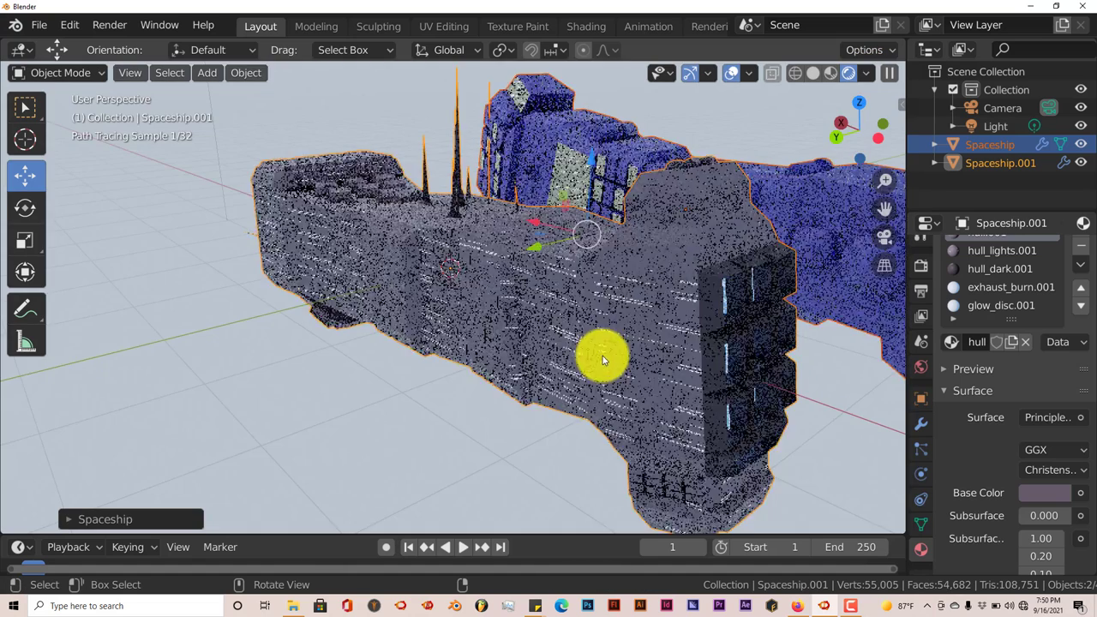
scroll(600, 360, up, 4)
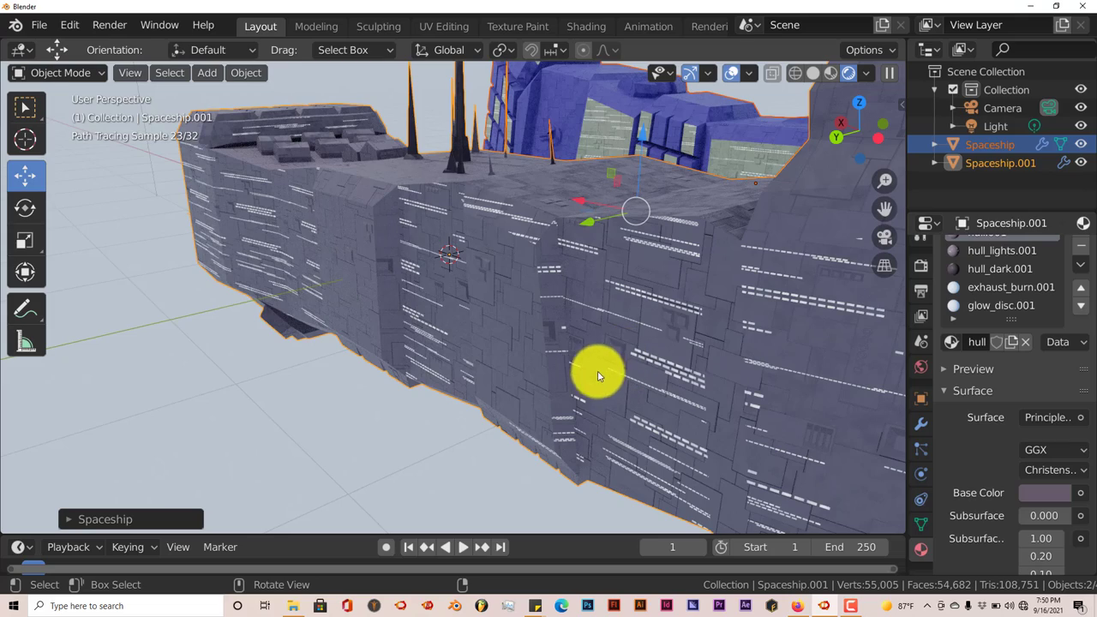
mouse_move(431, 158)
middle_down()
mouse_move(455, 108)
mouse_move(455, 74)
mouse_move(500, 103)
middle_up()
middle_drag(486, 150, 558, 289)
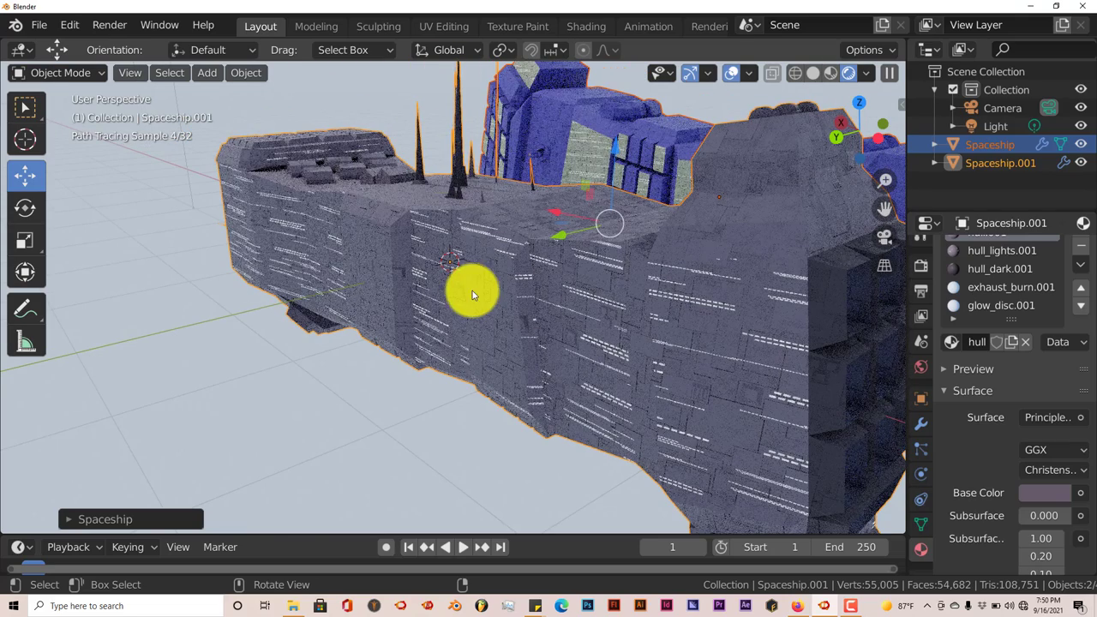
middle_drag(473, 294, 504, 302)
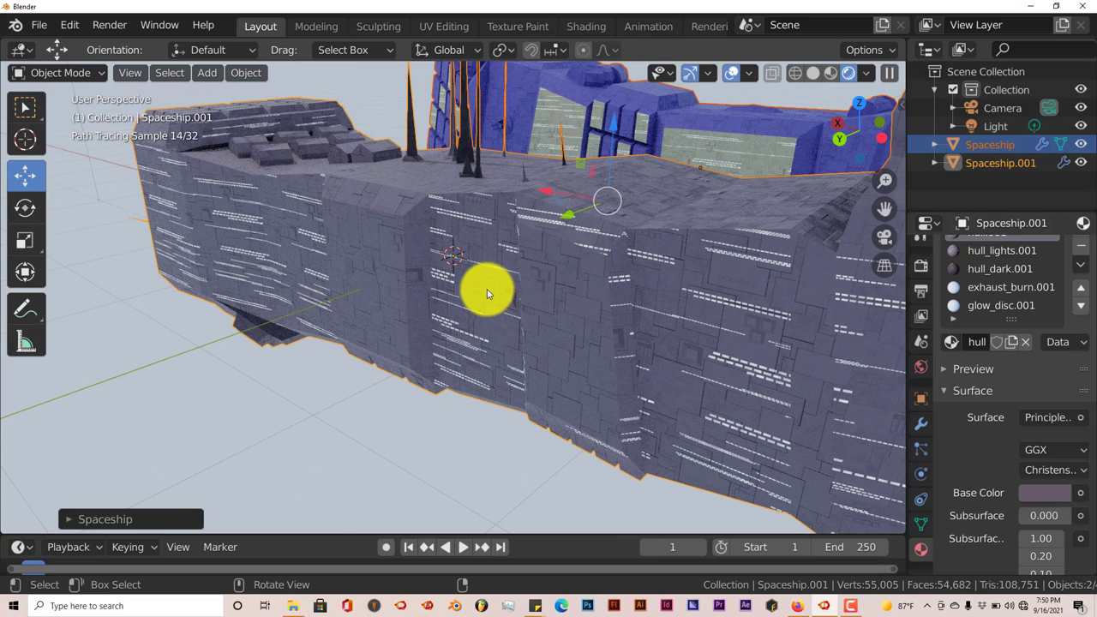
mouse_move(487, 293)
middle_down()
mouse_move(502, 306)
mouse_move(411, 183)
mouse_move(436, 146)
mouse_move(465, 154)
mouse_move(461, 97)
mouse_move(507, 169)
mouse_move(481, 263)
middle_up()
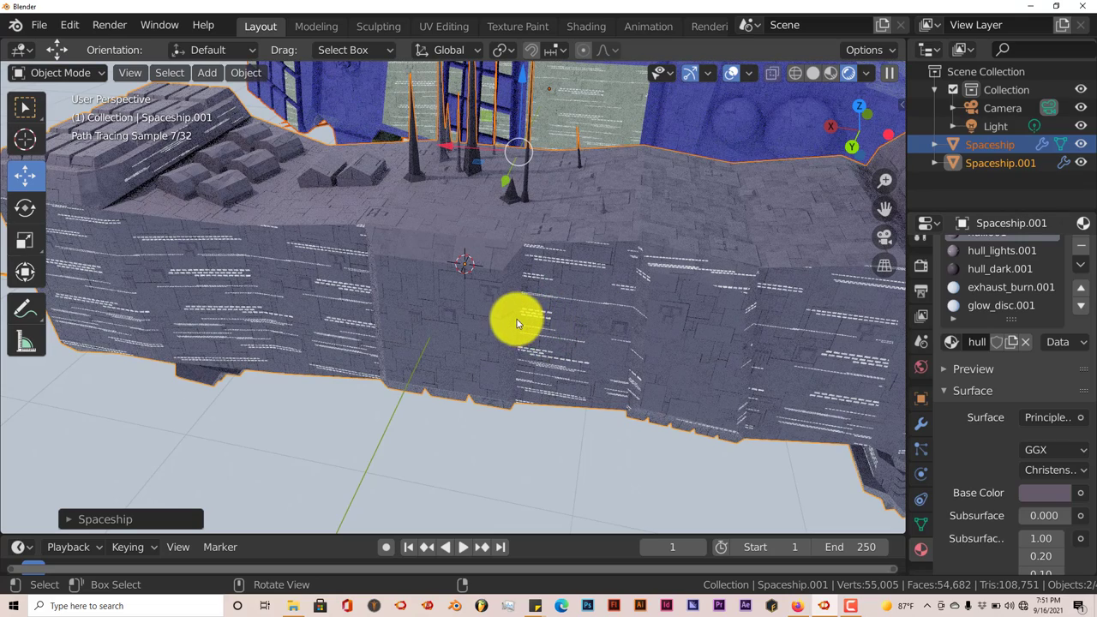
middle_drag(512, 309, 503, 303)
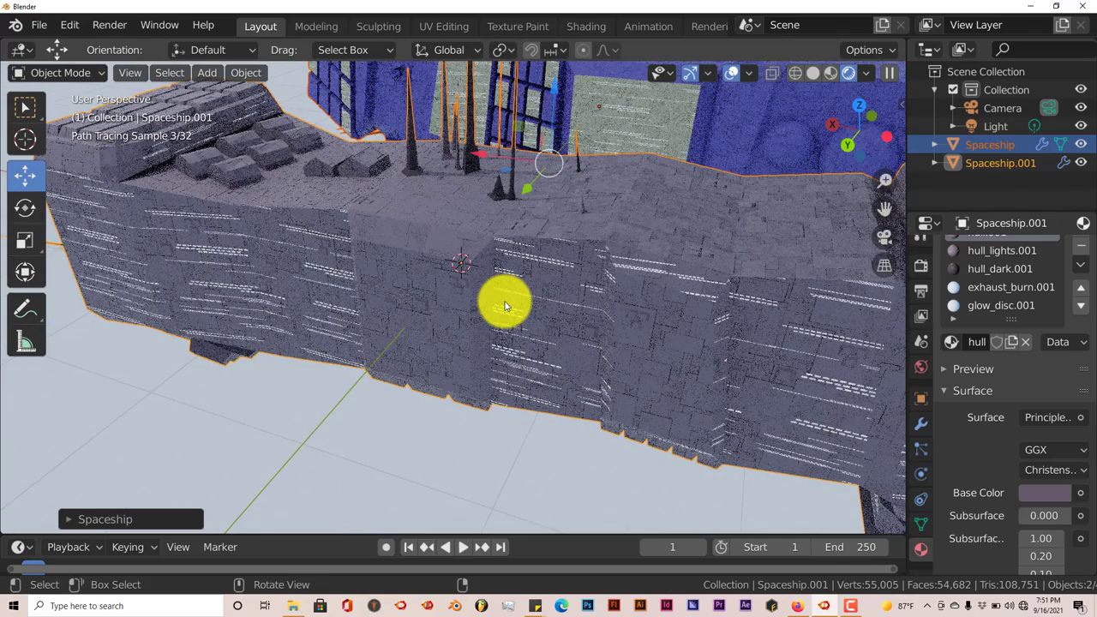